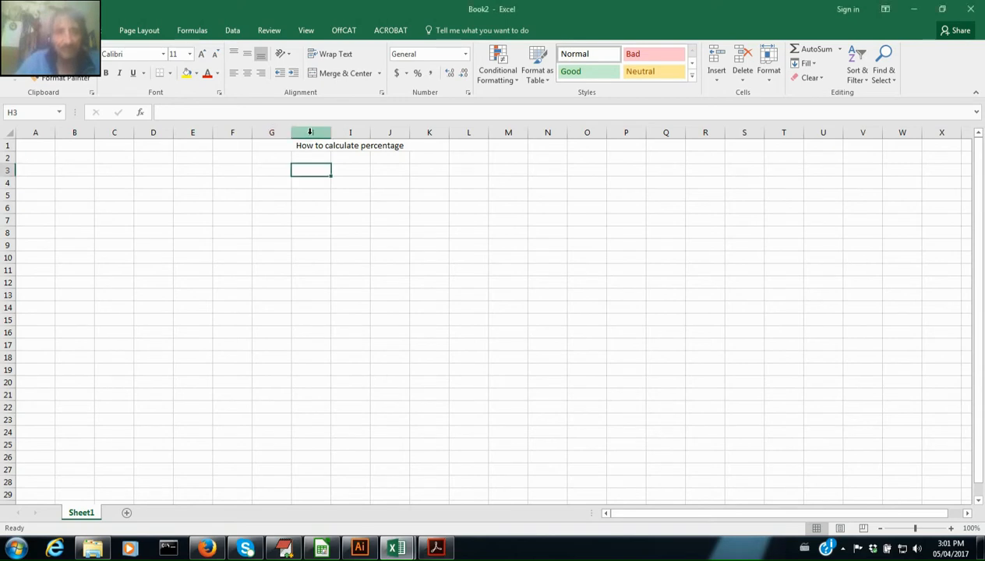
# - Fill column H below the "How to calculate percentage" title with the lightest theme shade of blue
pyautogui.click(310, 133)
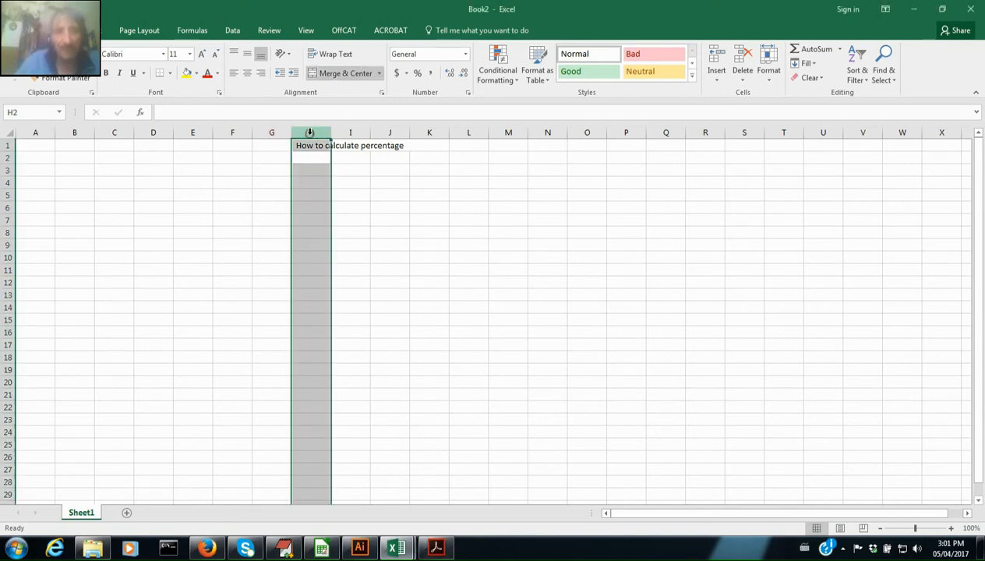
pyautogui.click(196, 73)
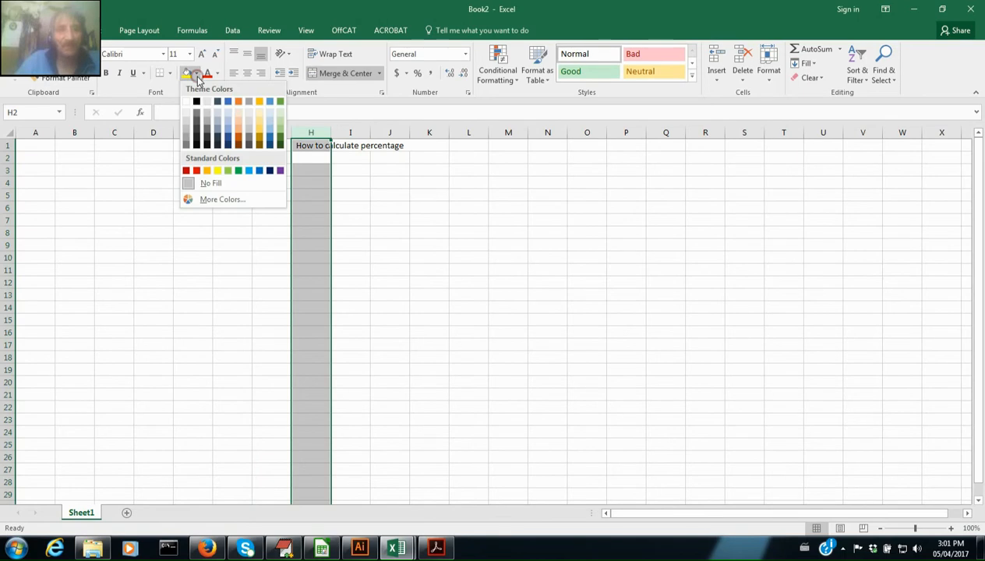
pyautogui.click(269, 115)
pyautogui.click(312, 193)
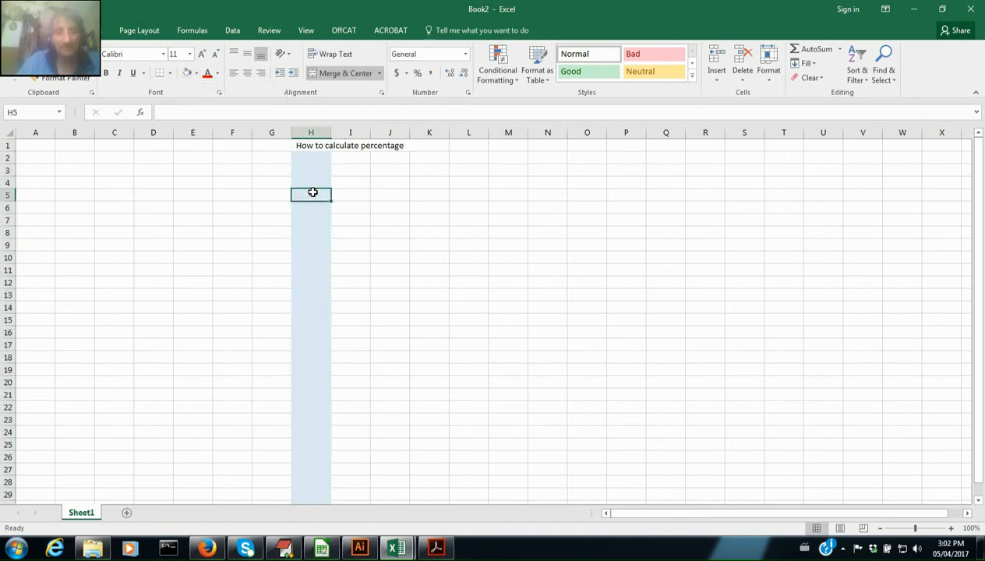
# - Enter the numbers 3, 9, 5 and 8 in cells H4 to H7
pyautogui.click(310, 159)
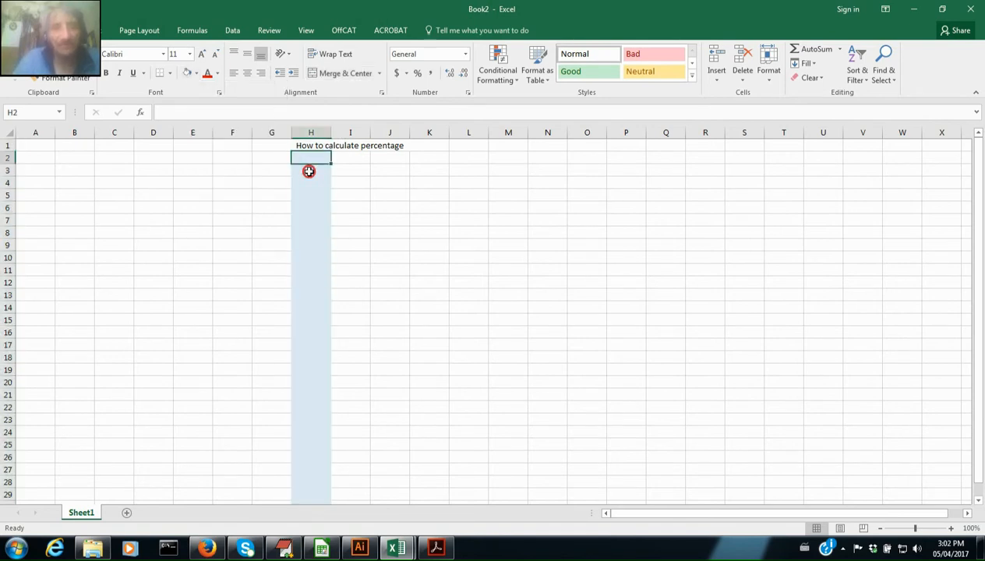
pyautogui.click(308, 171)
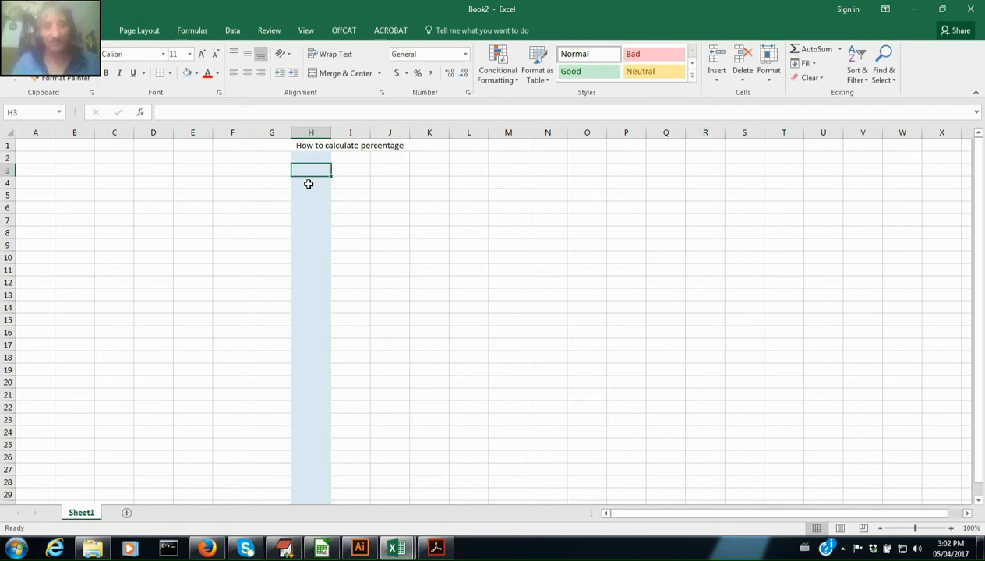
pyautogui.click(313, 187)
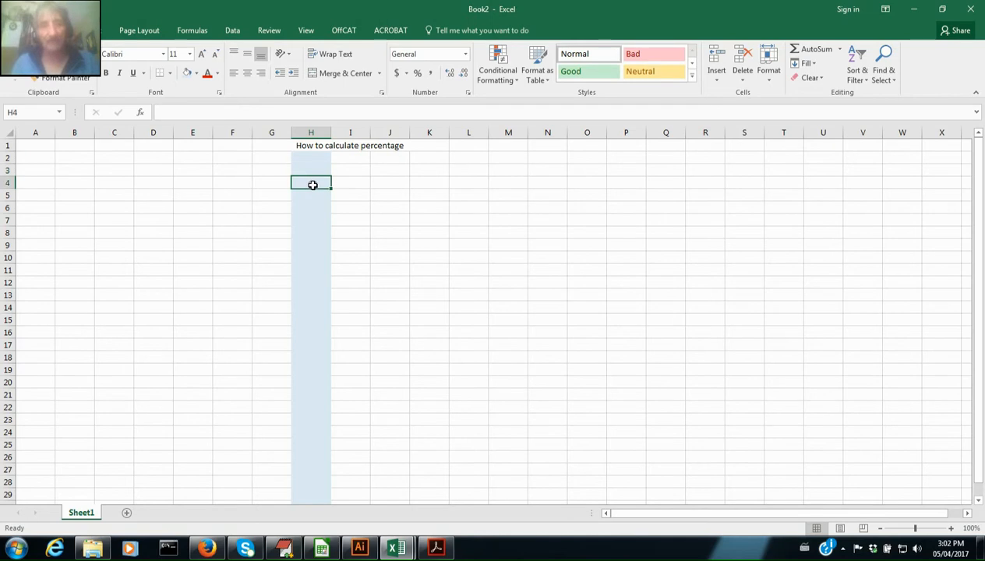
pyautogui.write('3')
pyautogui.click(311, 195)
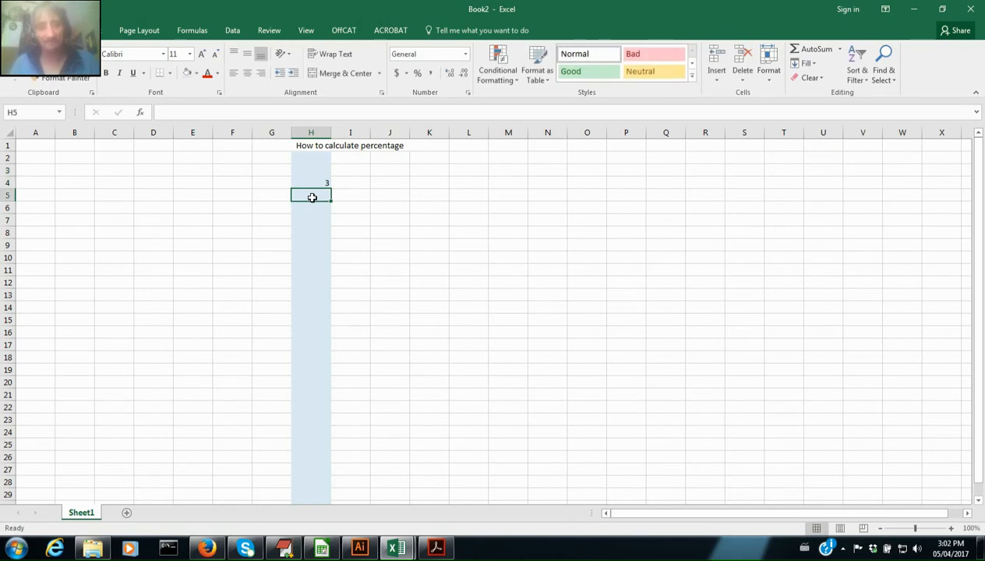
pyautogui.write('9')
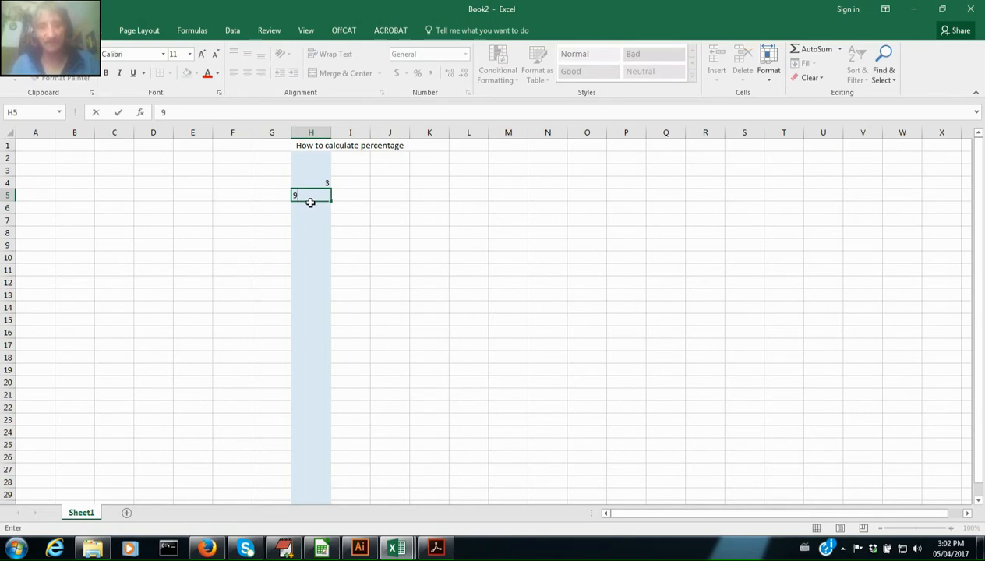
pyautogui.click(310, 204)
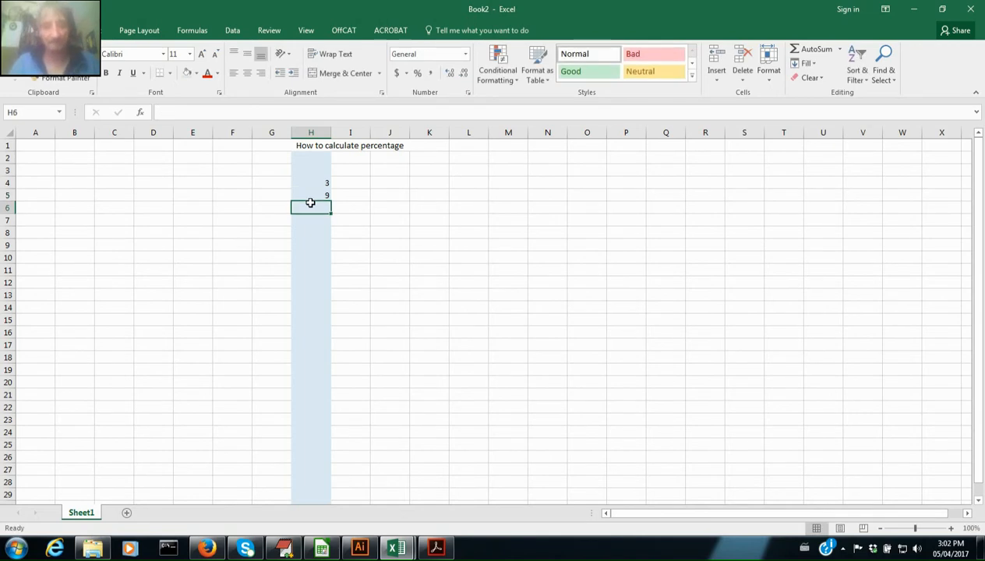
pyautogui.write('5')
pyautogui.press('Return')
pyautogui.write('8')
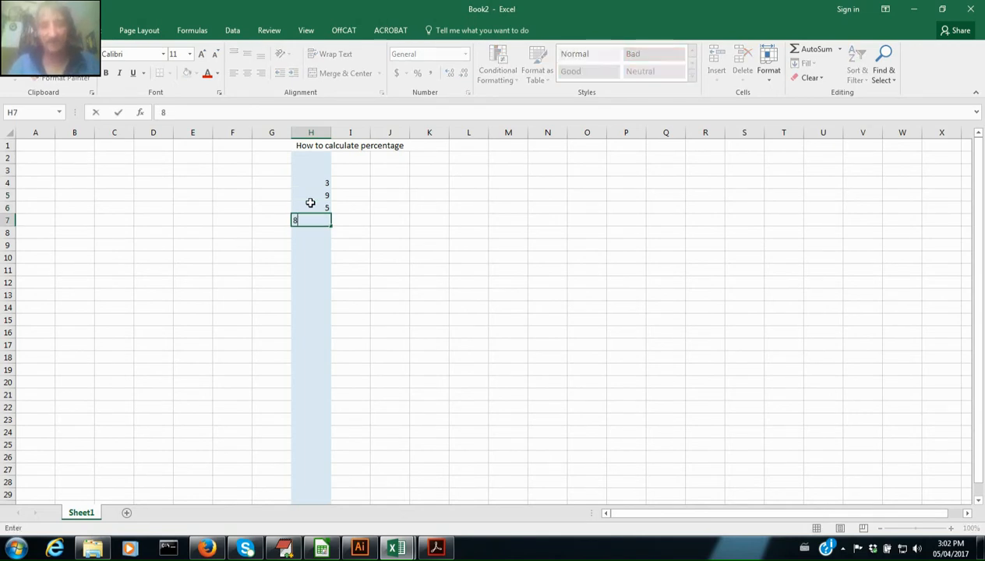
pyautogui.press('Return')
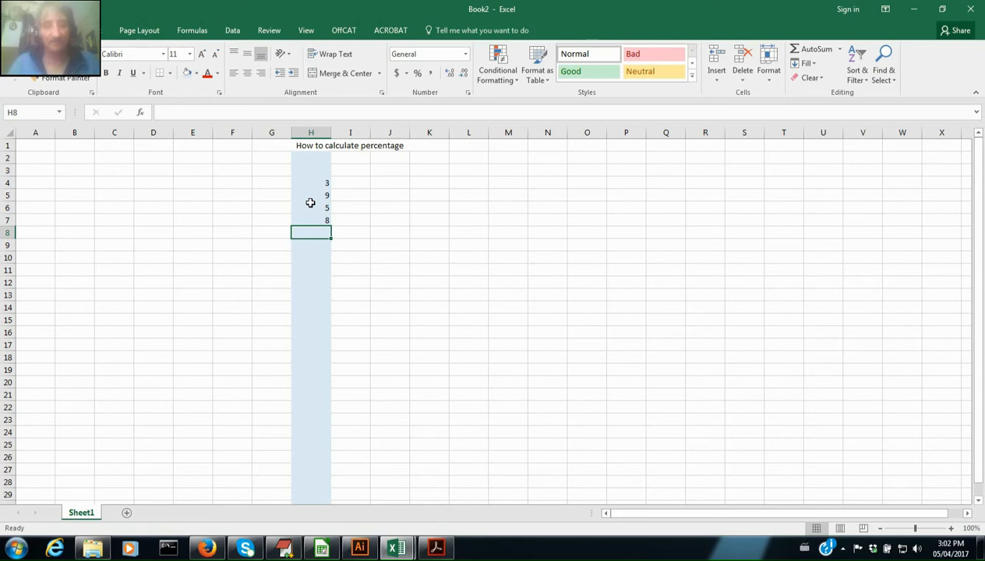
# - Continue the list with the numbers 20, 15, 13 and 69 in cells H8 to H11
pyautogui.write('20')
pyautogui.press('Return')
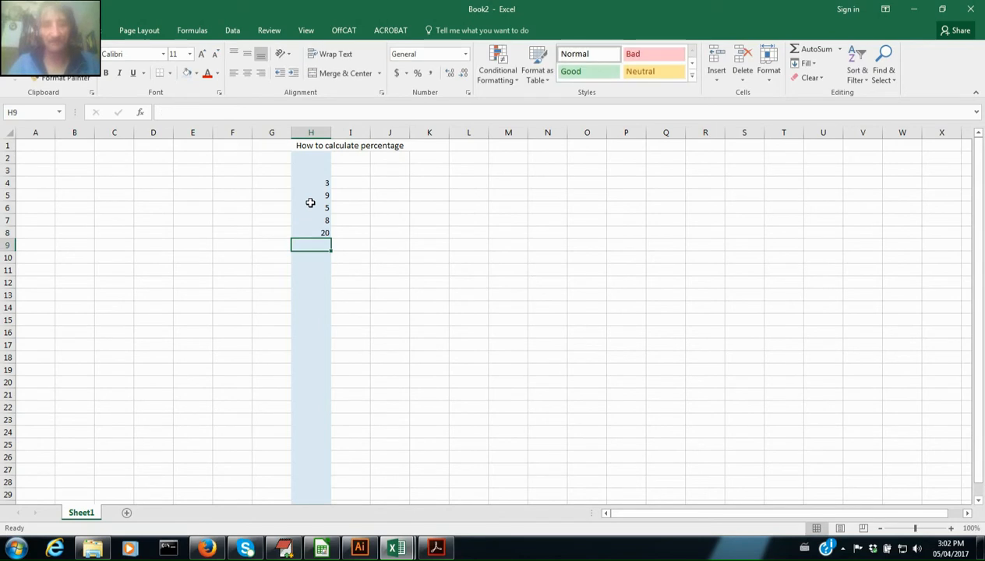
pyautogui.write('15')
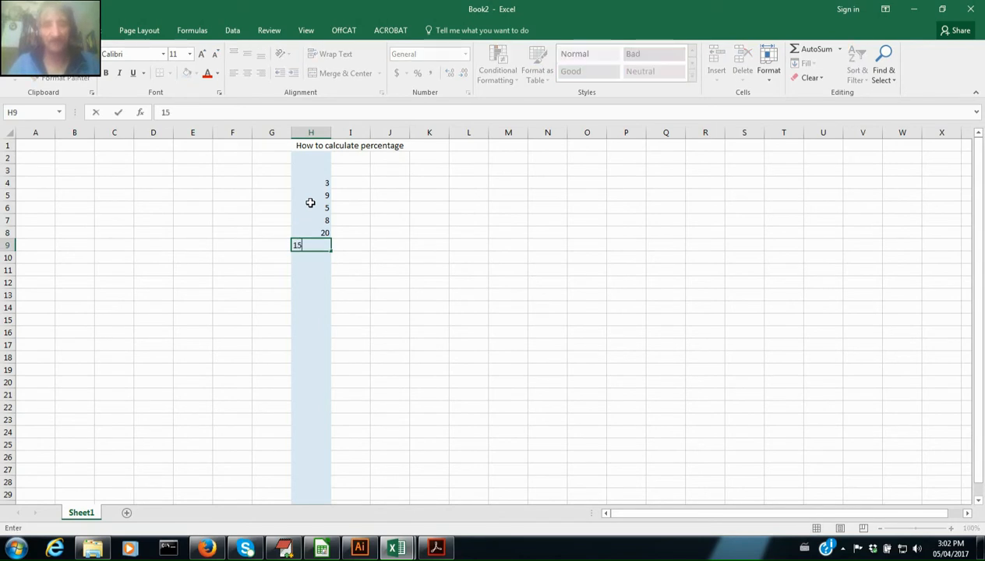
pyautogui.press('Return')
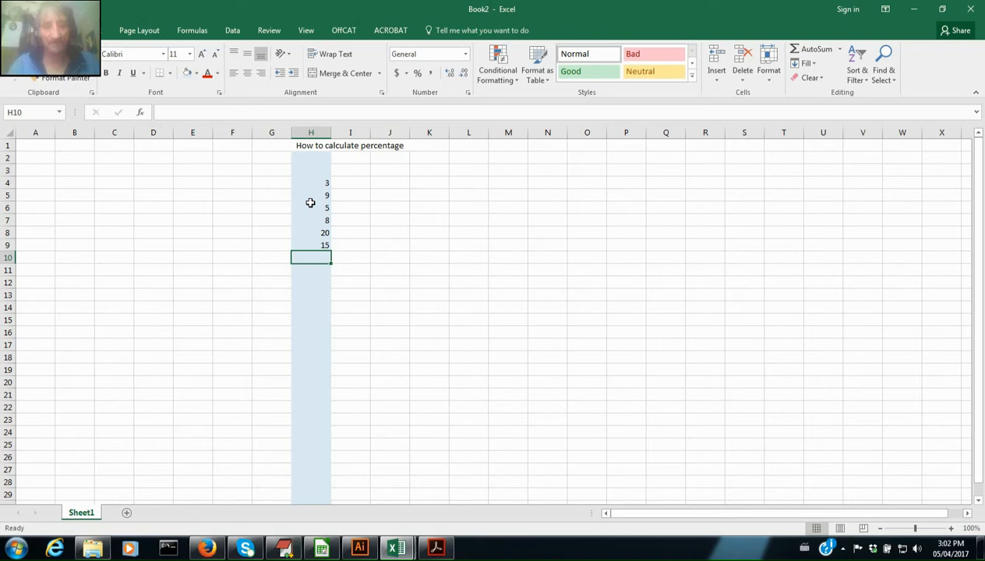
pyautogui.write('13')
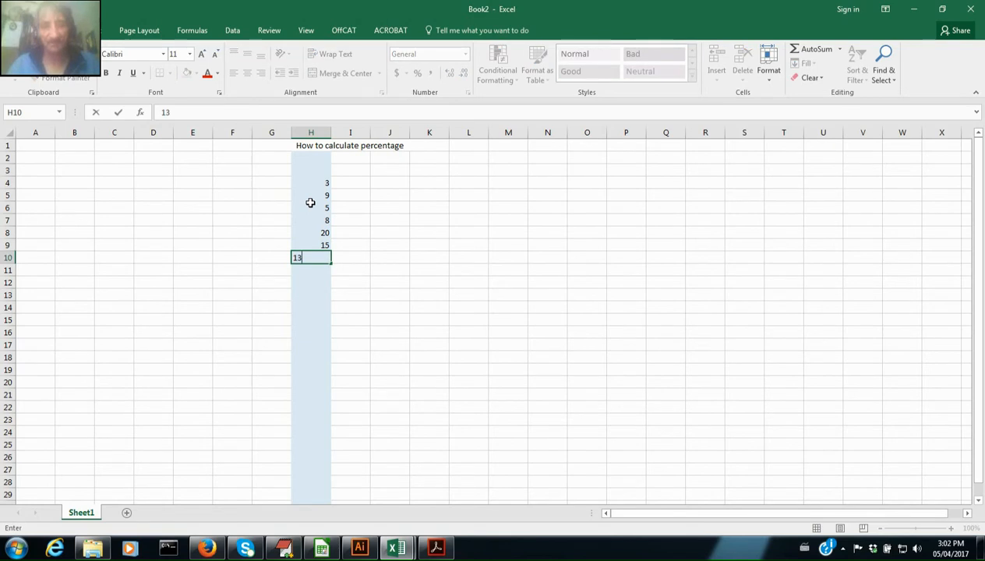
pyautogui.press('Return')
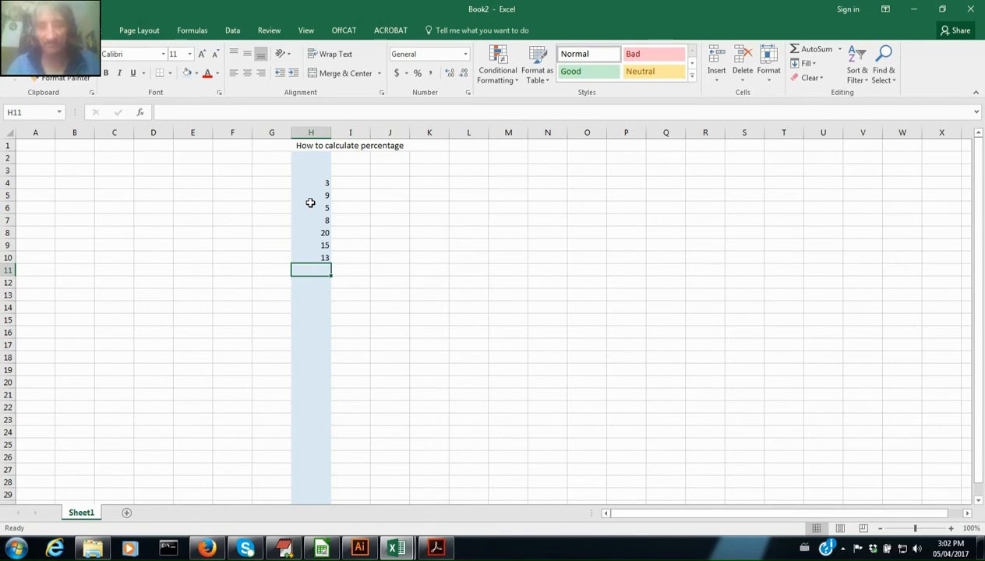
pyautogui.write('69')
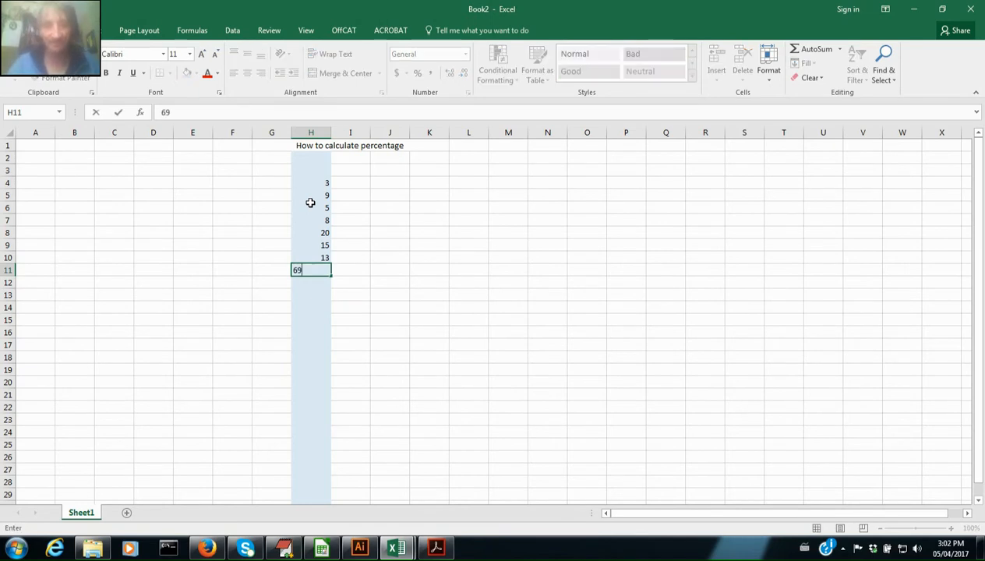
pyautogui.press('Return')
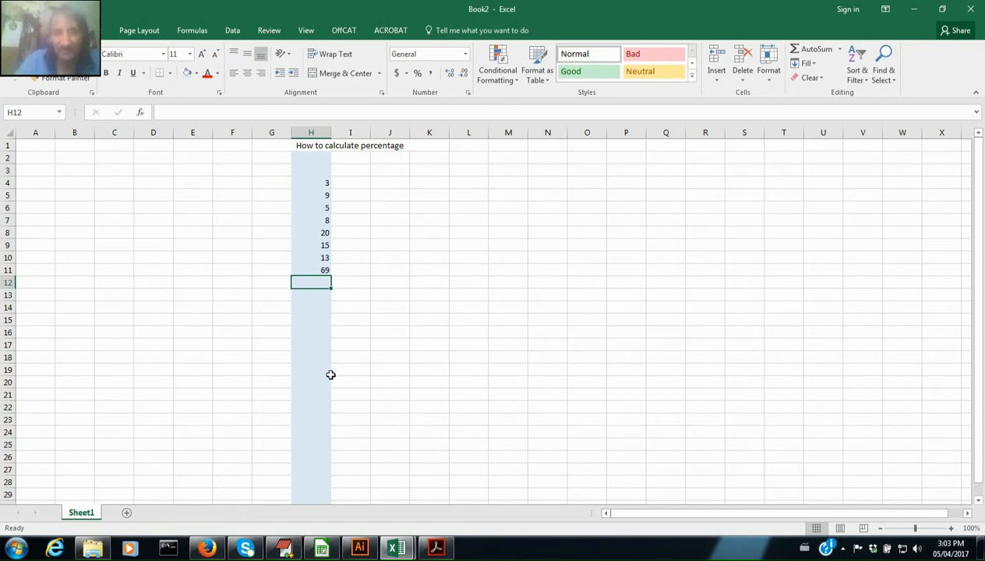
# - Go through the numbers in H4 to H11 one by one and as a range, ending on cell H14
pyautogui.click(308, 184)
pyautogui.click(307, 196)
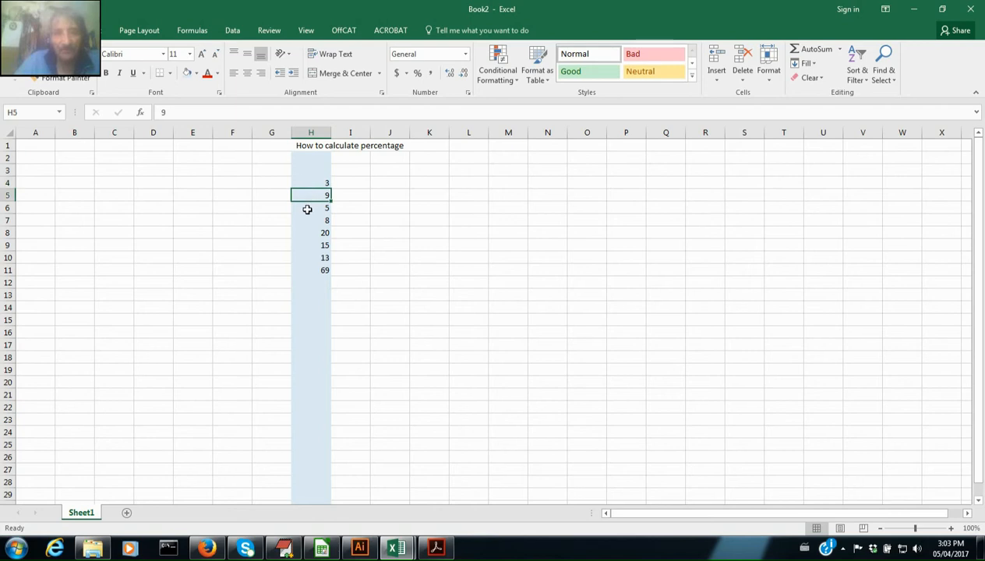
pyautogui.click(308, 208)
pyautogui.click(310, 220)
pyautogui.click(311, 234)
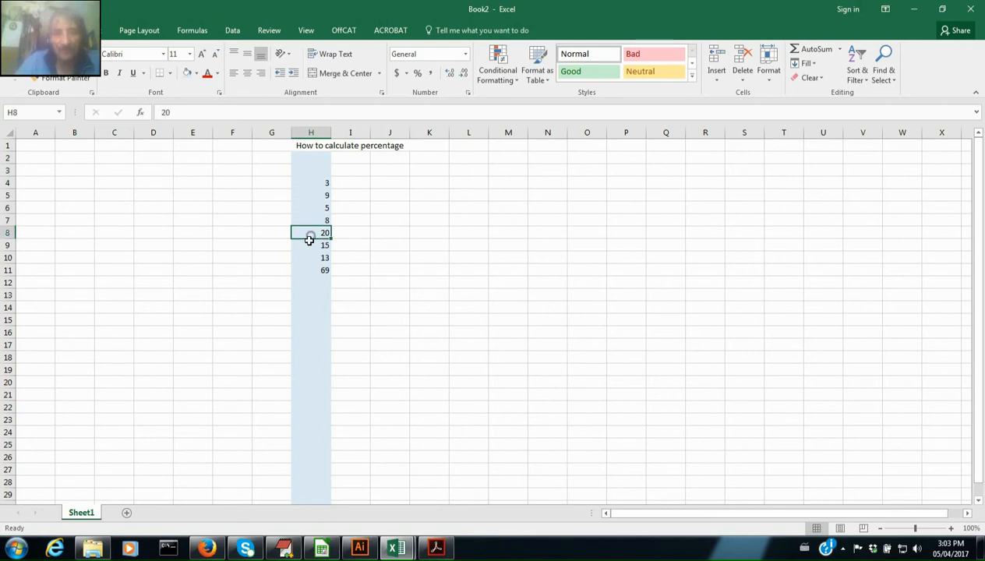
pyautogui.click(309, 245)
pyautogui.click(310, 258)
pyautogui.click(309, 272)
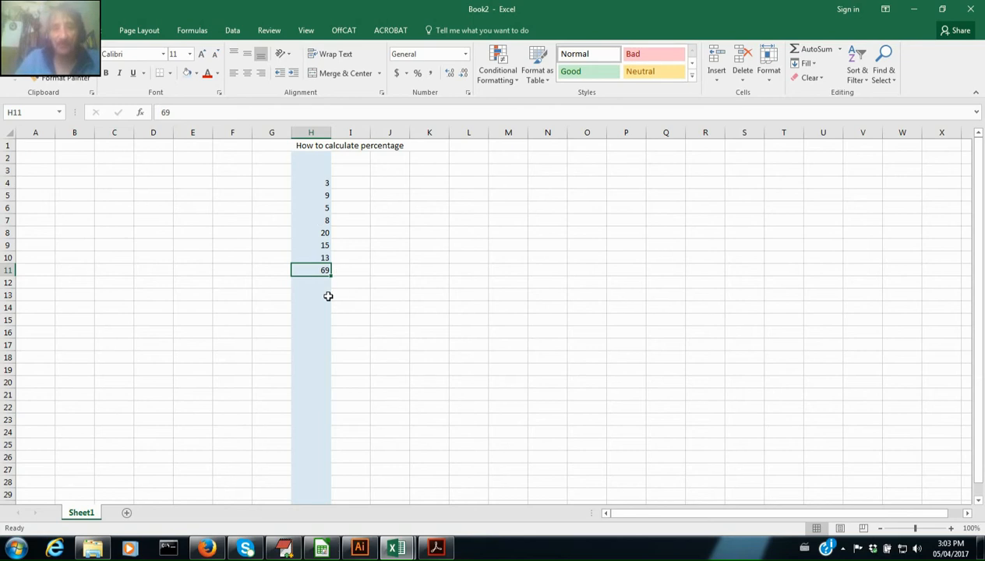
pyautogui.click(324, 297)
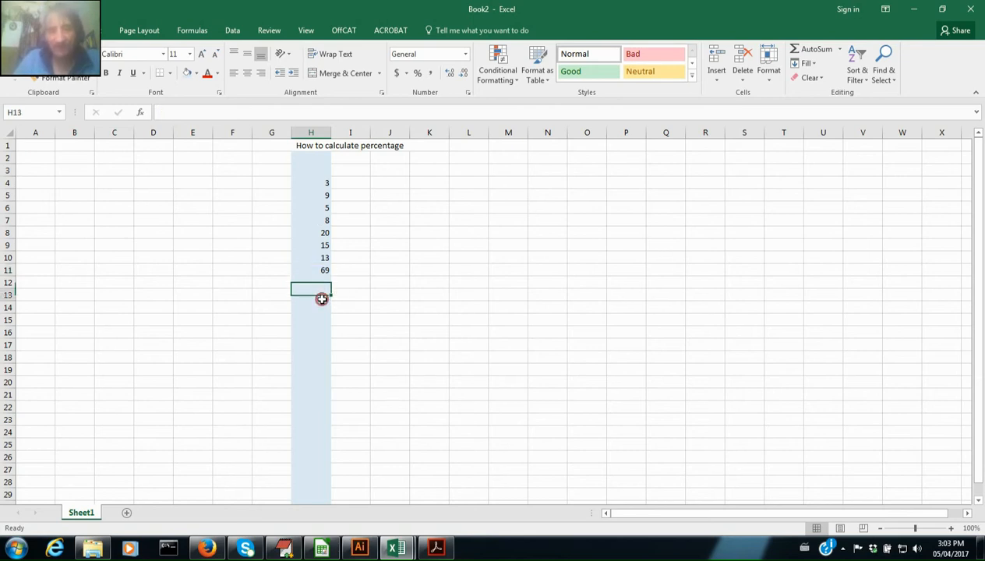
pyautogui.moveTo(328, 182); pyautogui.dragTo(320, 270)
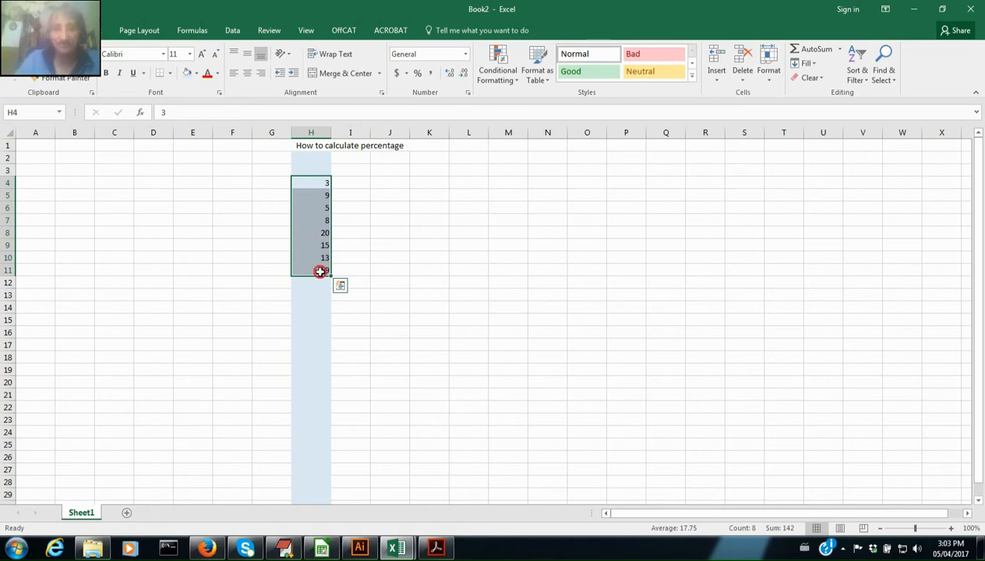
pyautogui.click(321, 270)
pyautogui.click(316, 309)
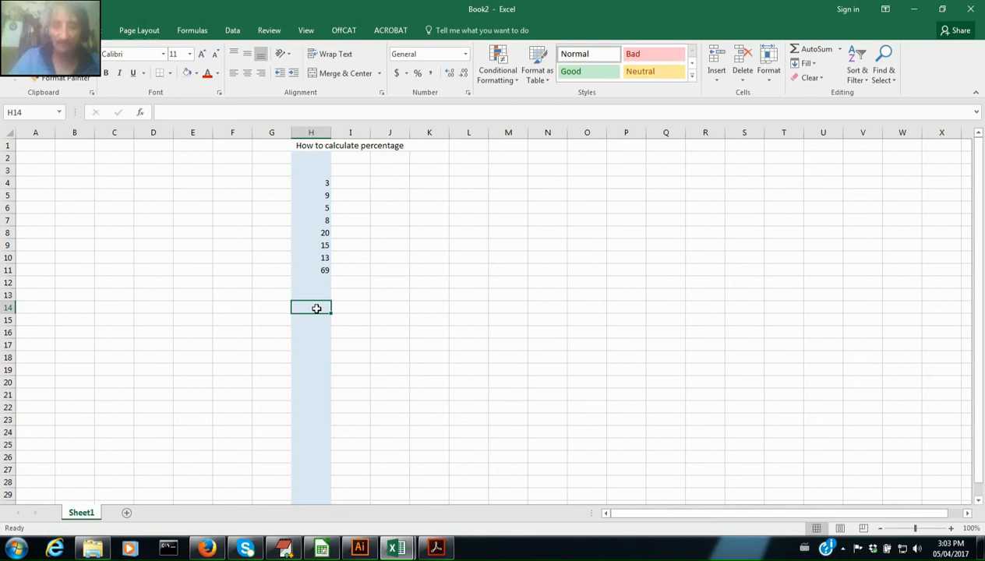
pyautogui.write('=')
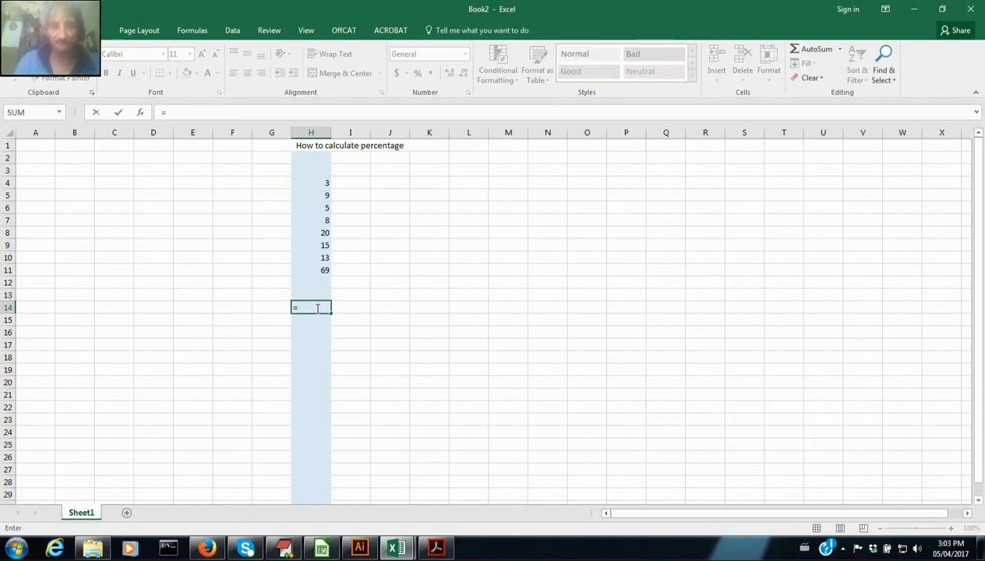
pyautogui.click(322, 184)
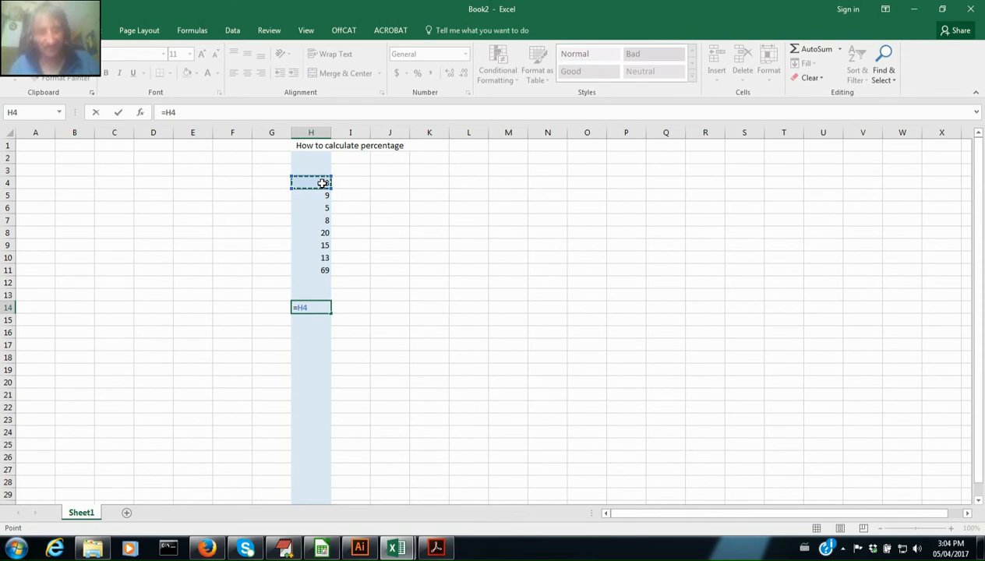
pyautogui.press('Escape')
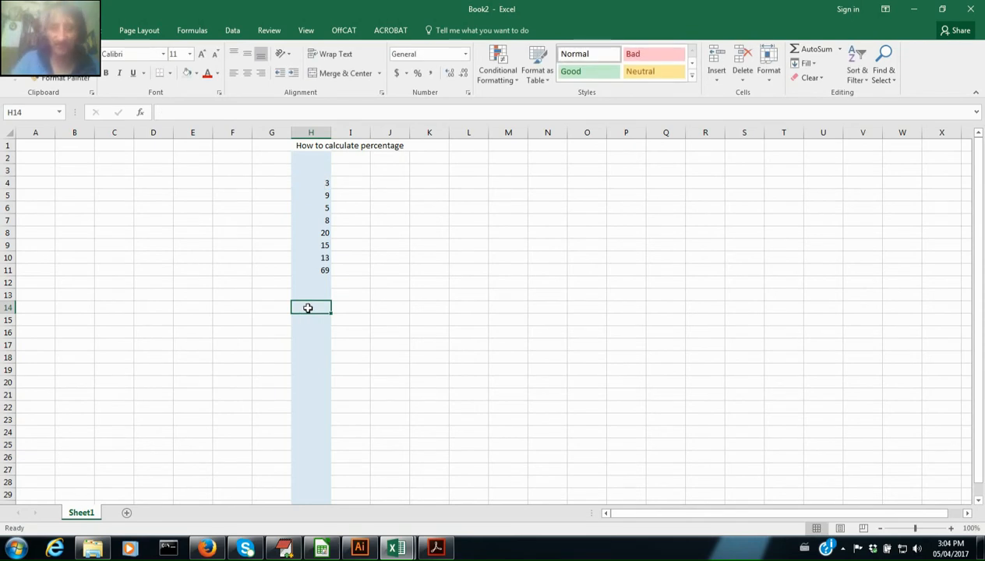
# - Add up the numbers in H4 to H11 in cell H14 with the formula =SUM(H4:H11), and select that cell
pyautogui.write('=')
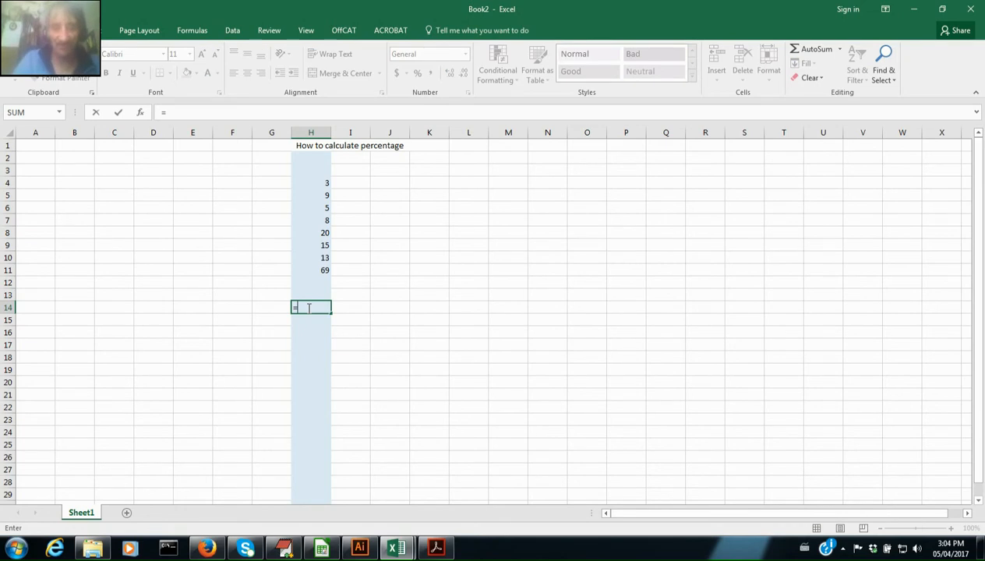
pyautogui.write('sum')
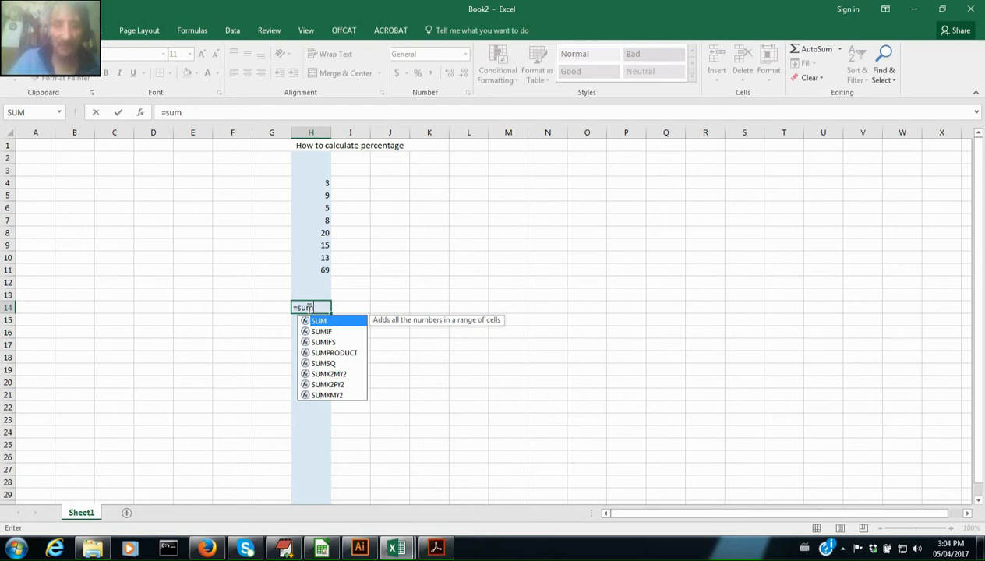
pyautogui.write('(')
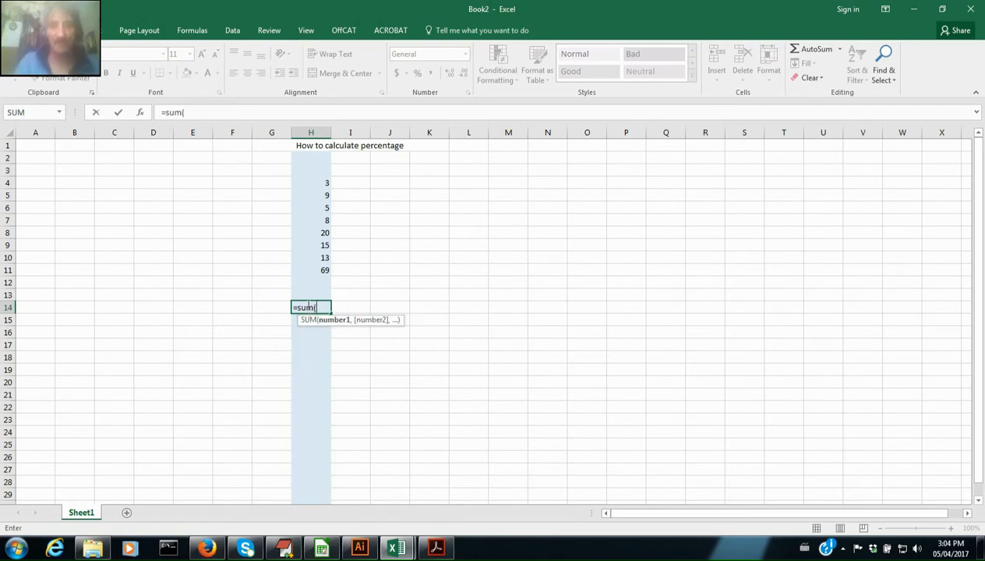
pyautogui.click(325, 183)
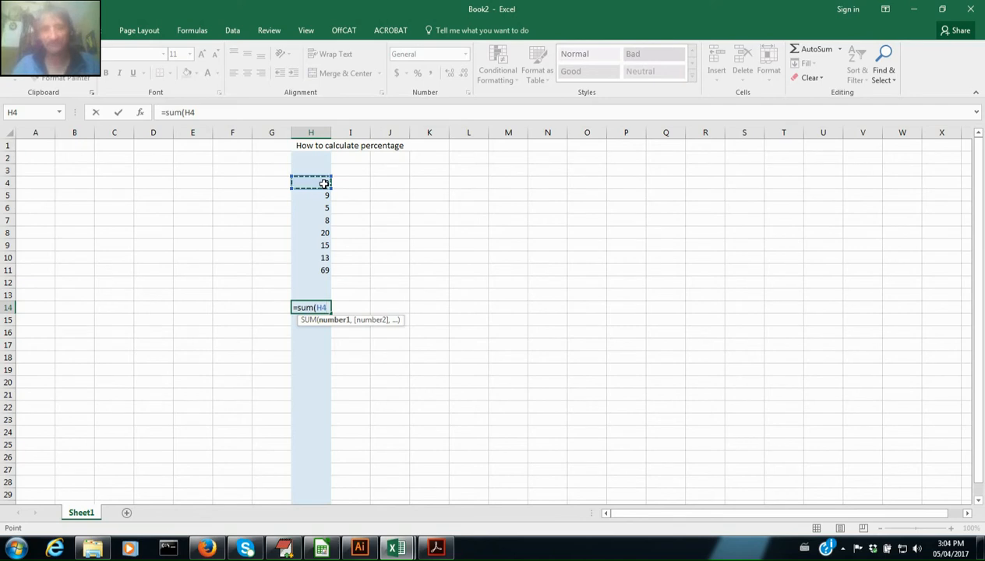
pyautogui.moveTo(324, 183); pyautogui.dragTo(323, 268)
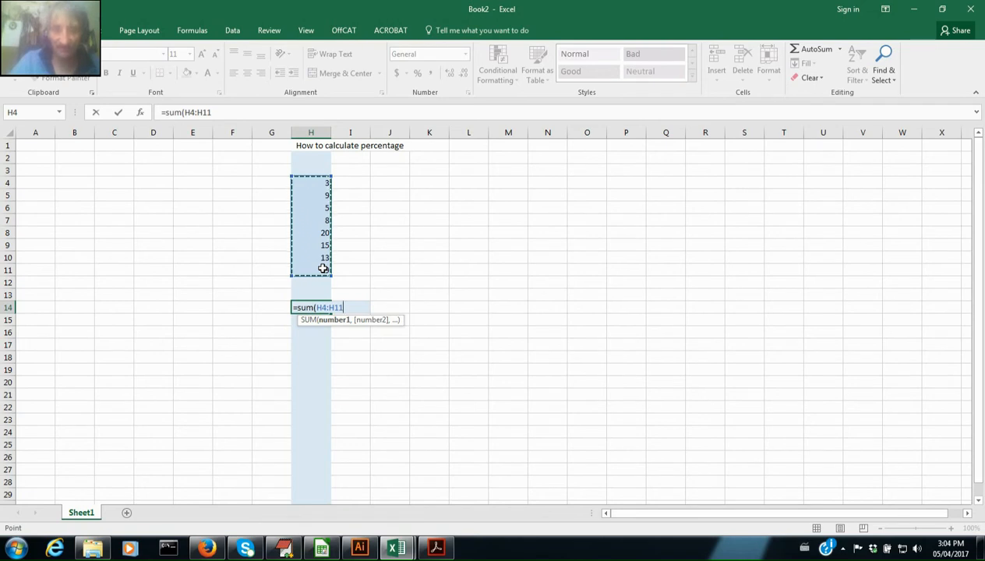
pyautogui.write(')')
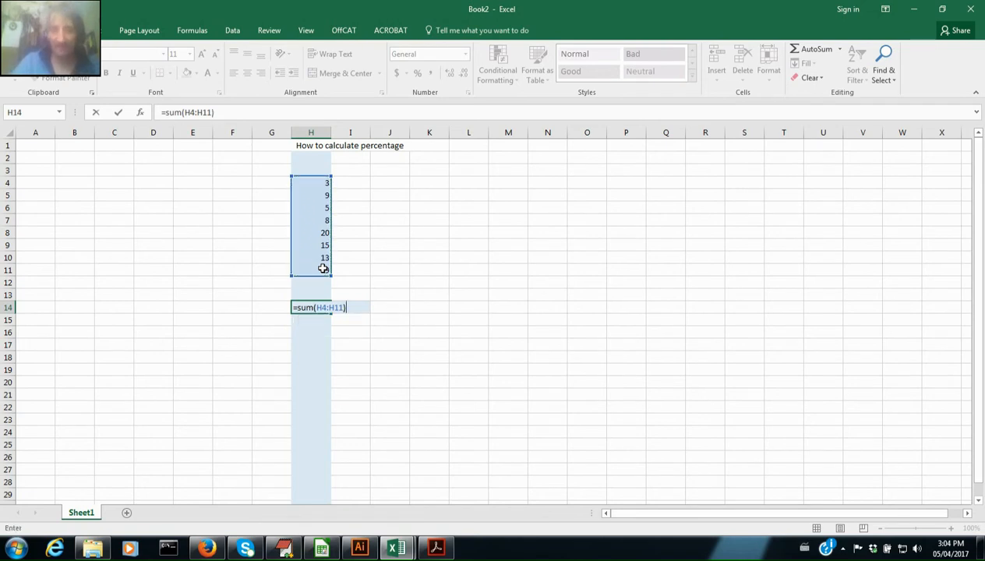
pyautogui.press('Return')
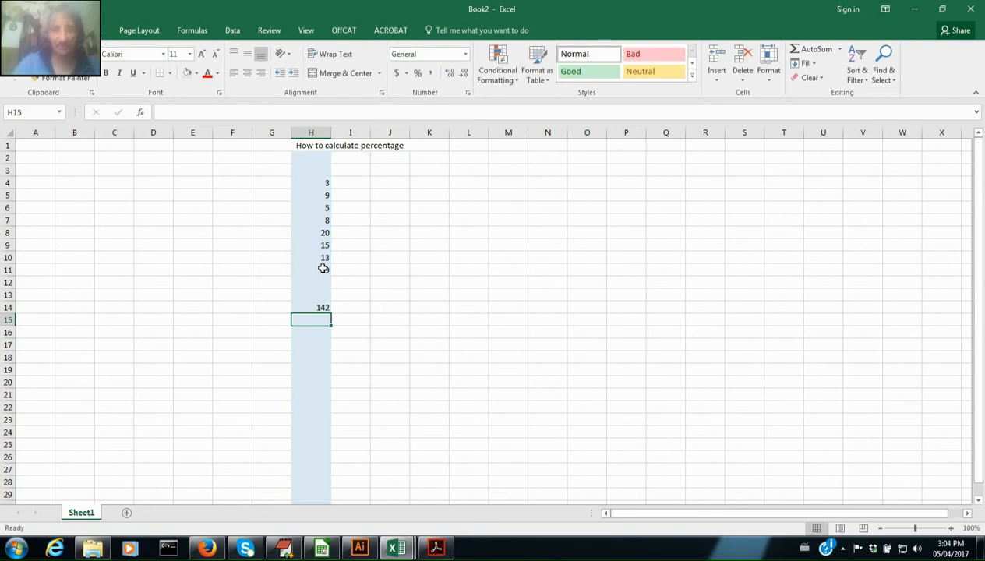
pyautogui.click(318, 309)
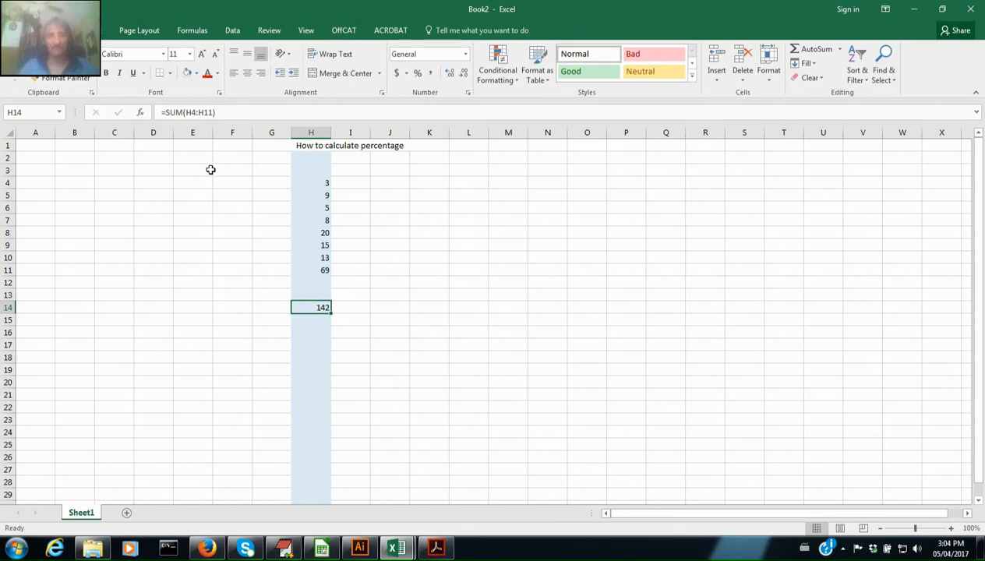
# - Fill the total in cell H14 with orange from the theme colors
pyautogui.click(195, 72)
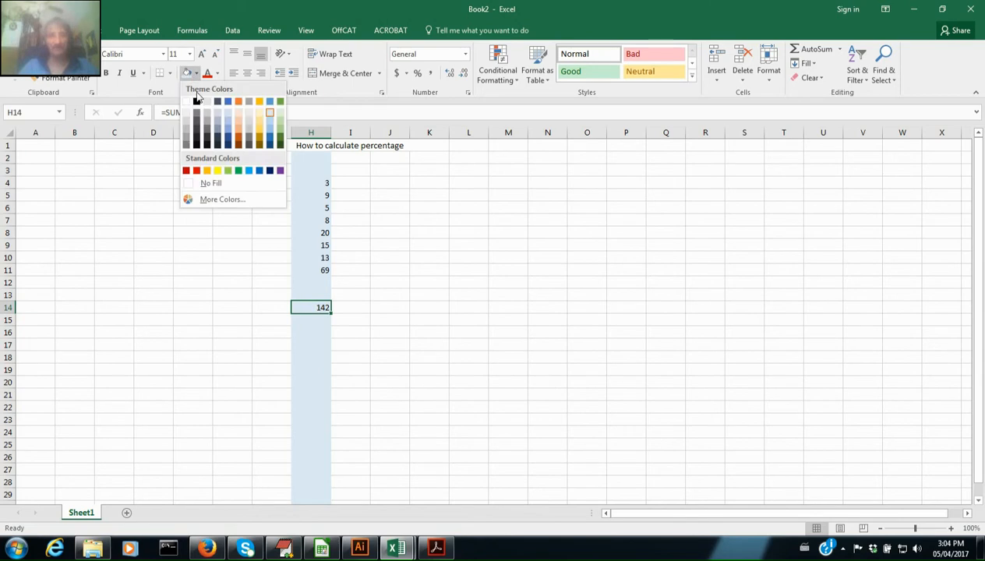
pyautogui.click(238, 102)
# - Divide the first number by the total in cell J4 with the formula +H4/$H$14, keeping the total's reference absolute
pyautogui.click(387, 186)
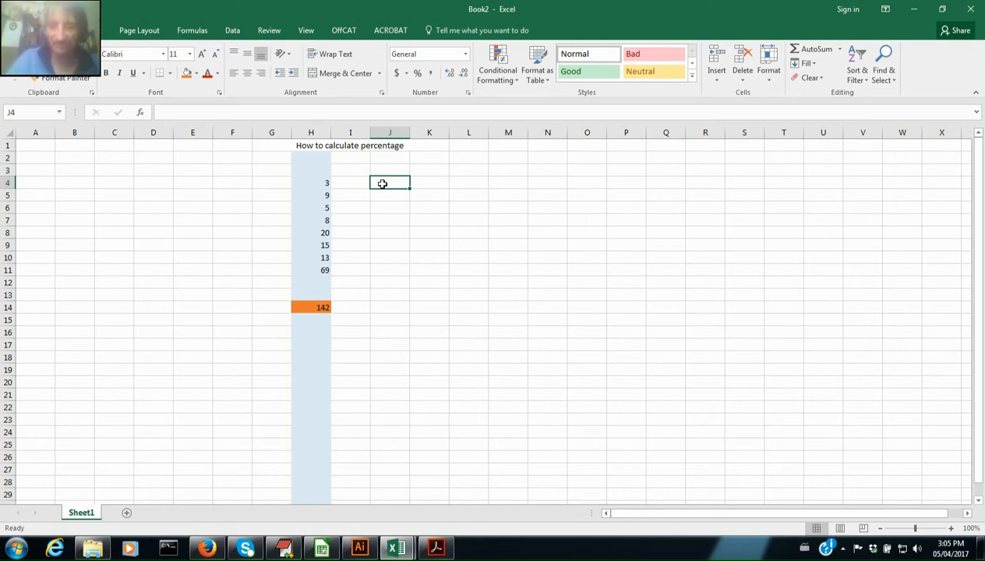
pyautogui.write('+')
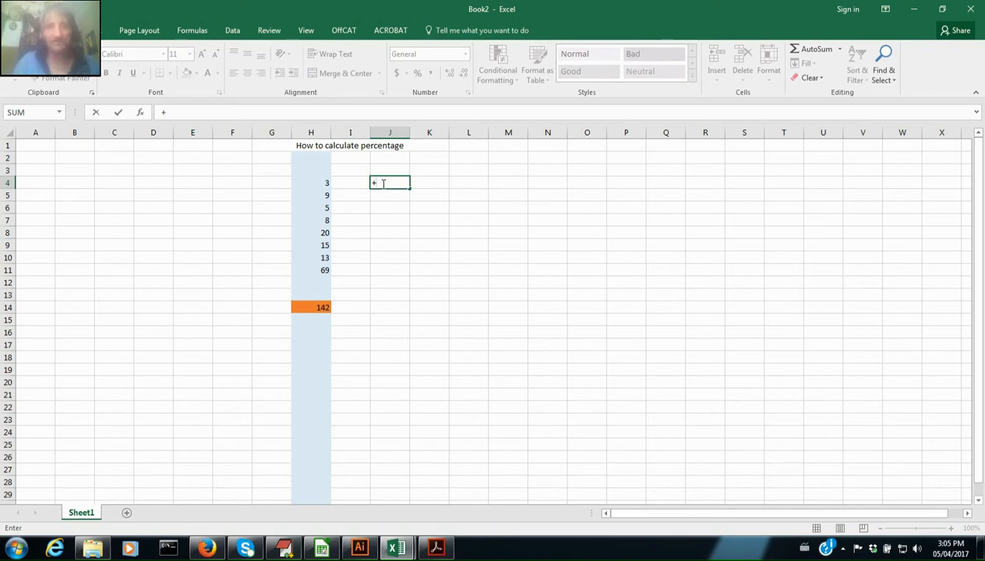
pyautogui.click(324, 183)
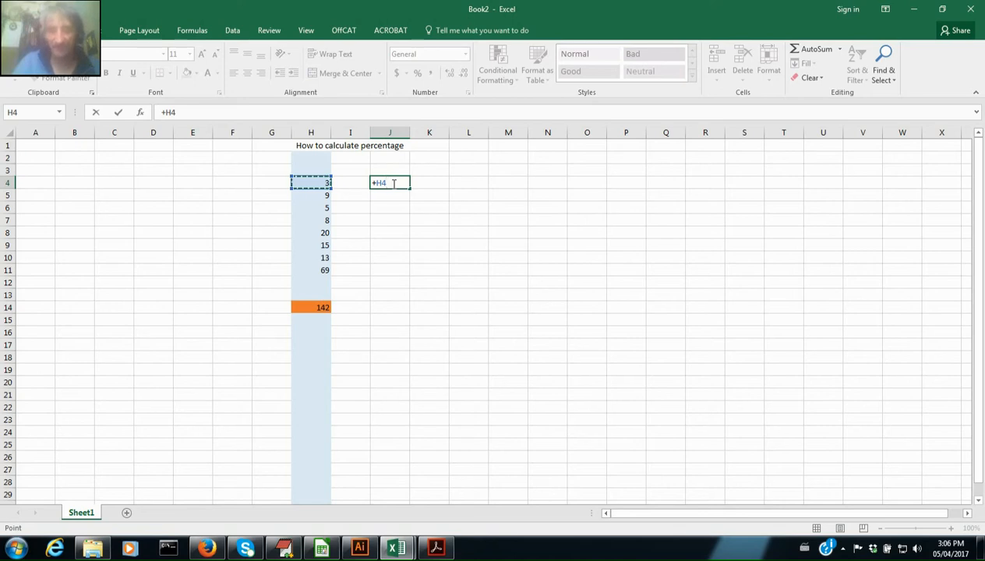
pyautogui.write('/')
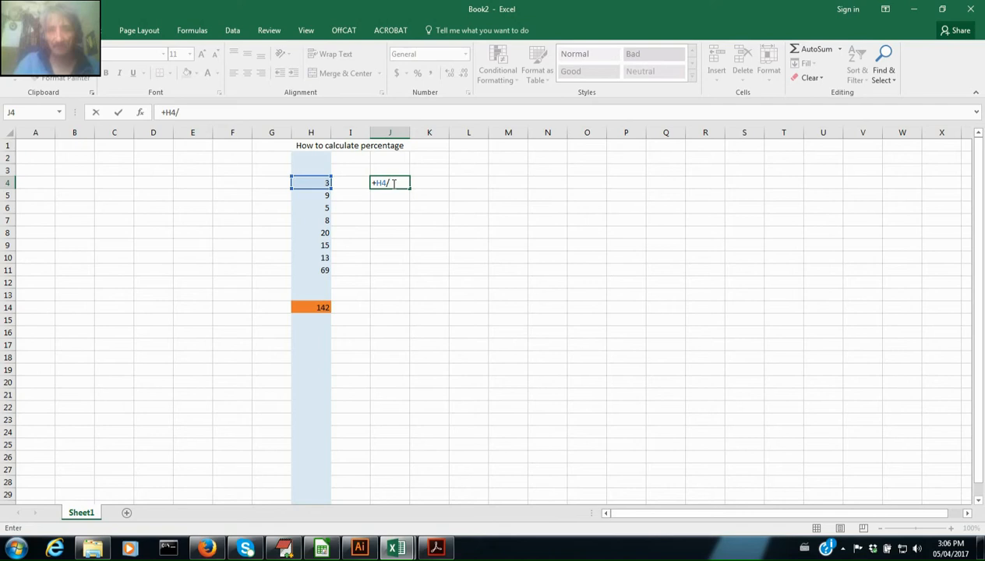
pyautogui.click(318, 307)
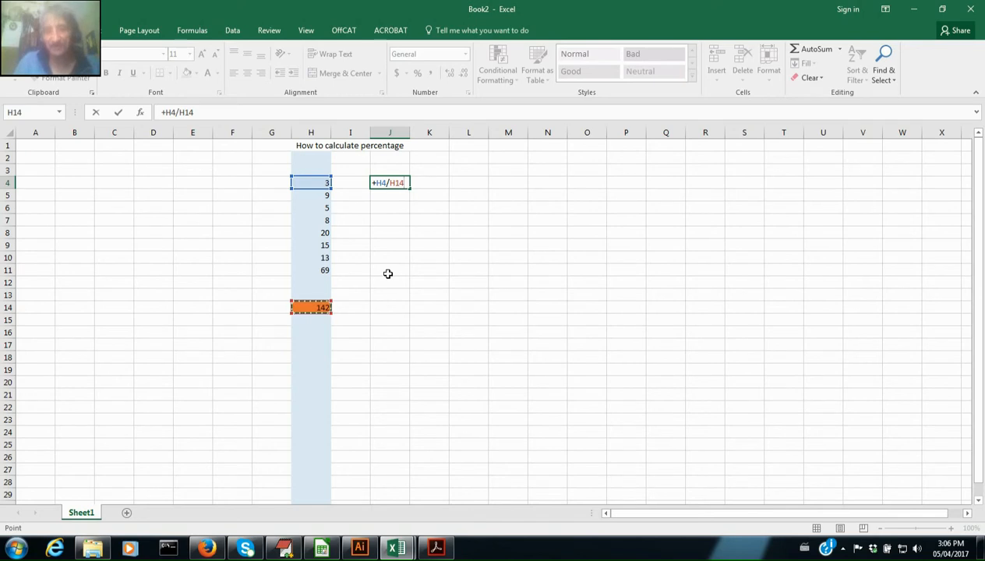
pyautogui.click(389, 182)
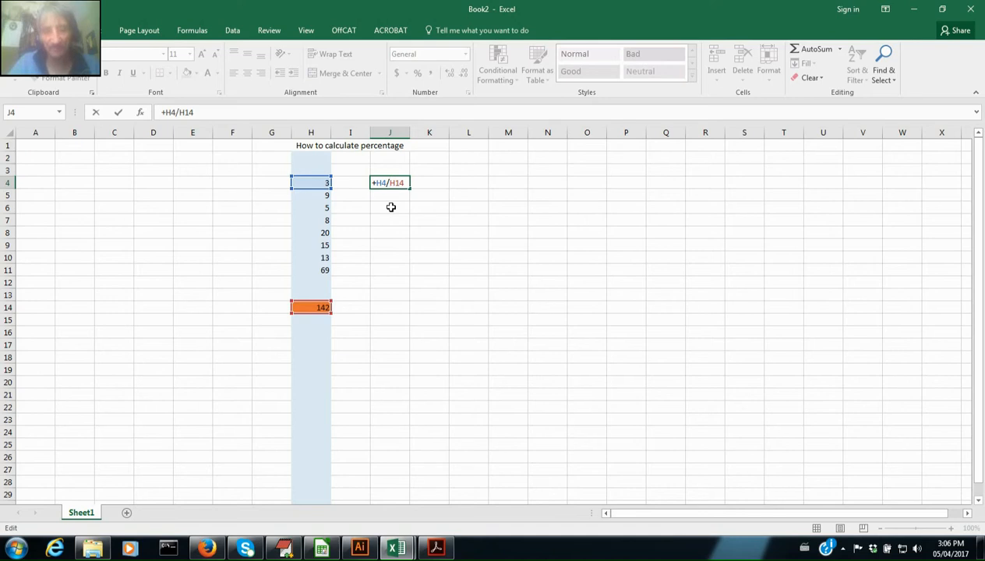
pyautogui.write('$')
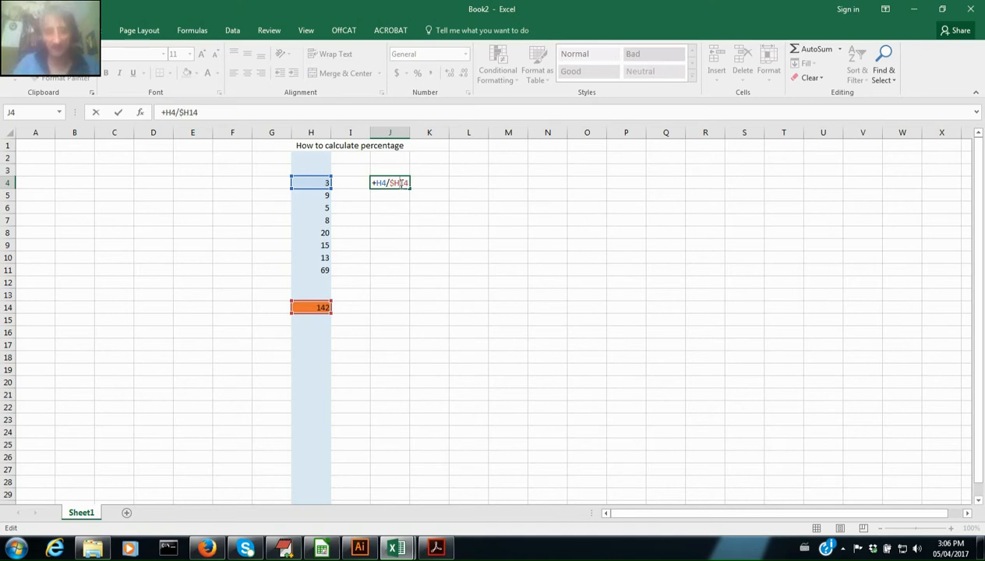
pyautogui.click(400, 182)
pyautogui.write('$')
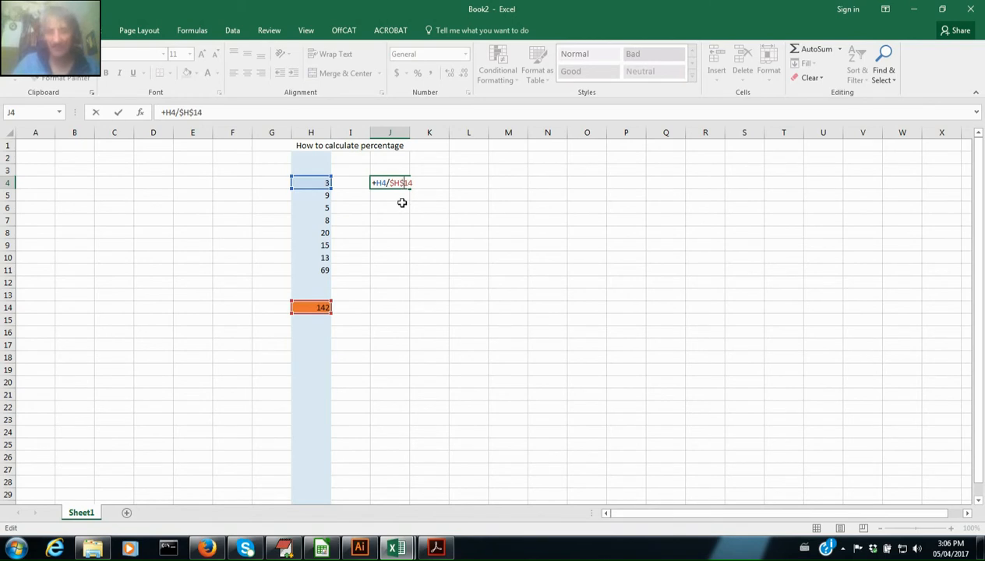
pyautogui.press('Return')
# - Copy the division formula from cell J4 into cells J5 to J11
pyautogui.click(399, 182)
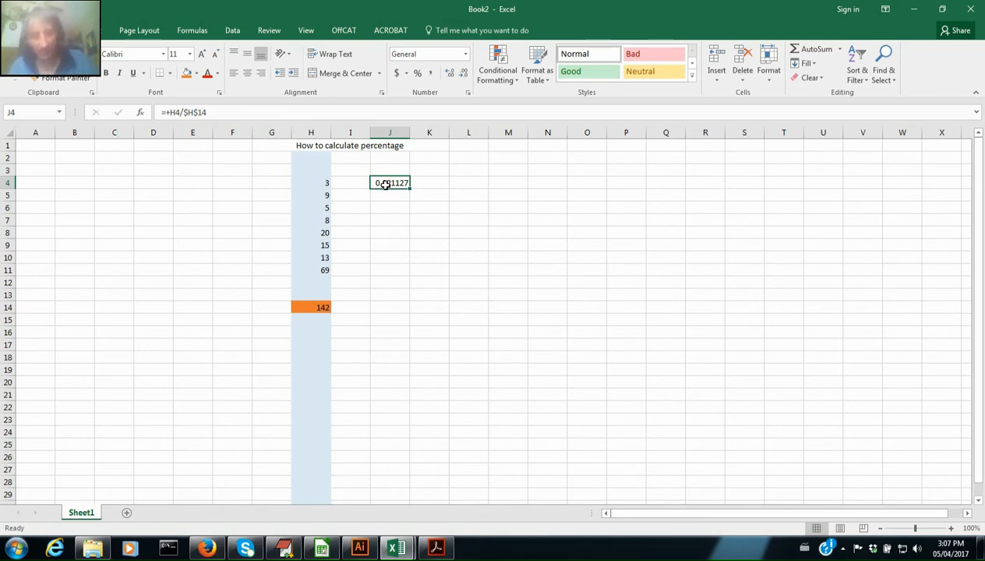
pyautogui.hotkey('ctrl', 'c')
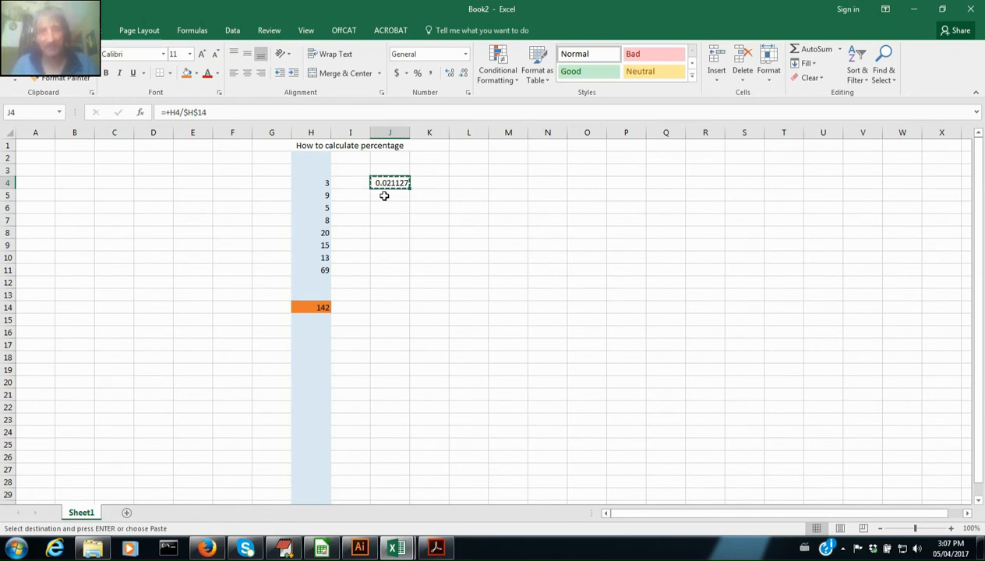
pyautogui.click(384, 195)
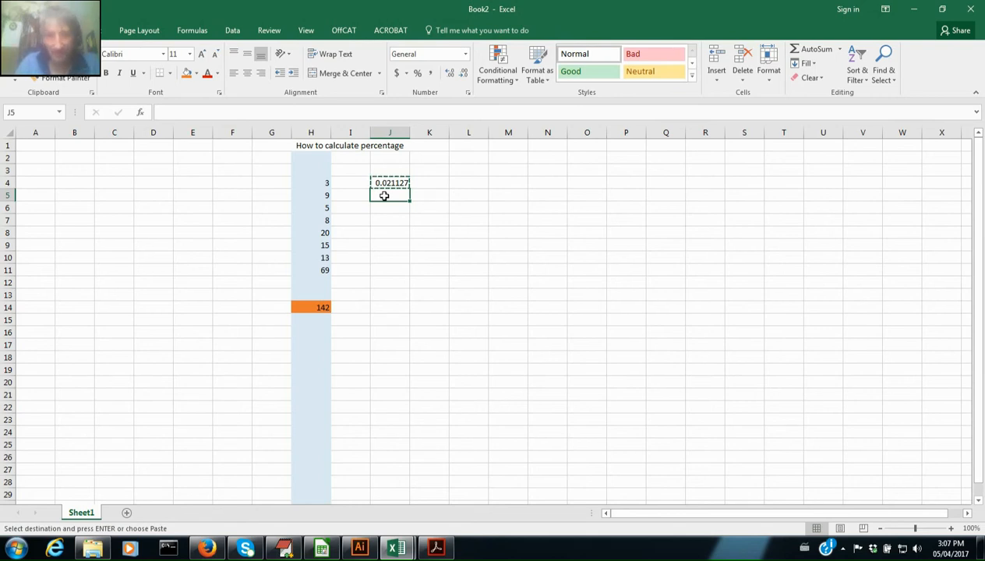
pyautogui.moveTo(384, 196); pyautogui.dragTo(383, 272)
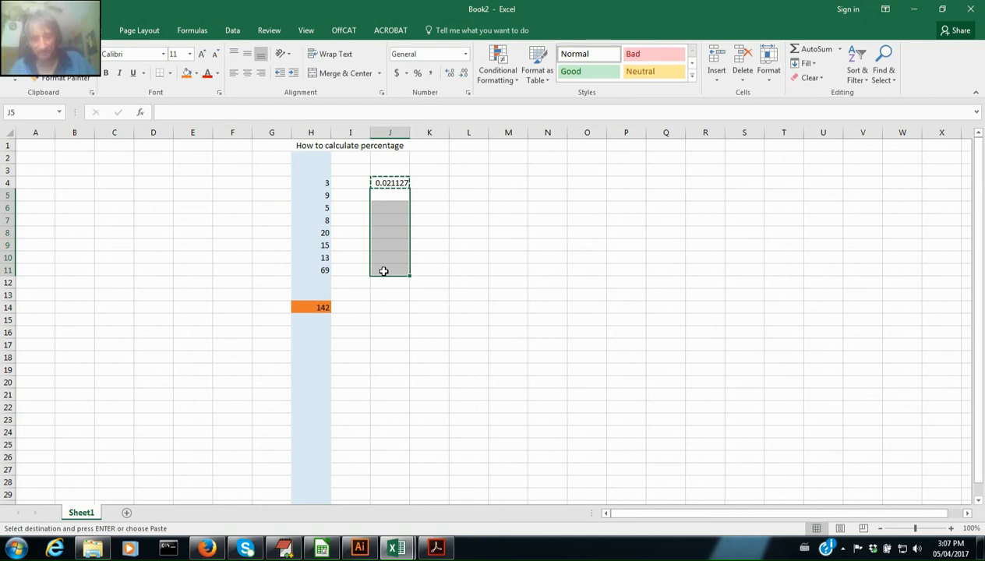
pyautogui.hotkey('ctrl', 'v')
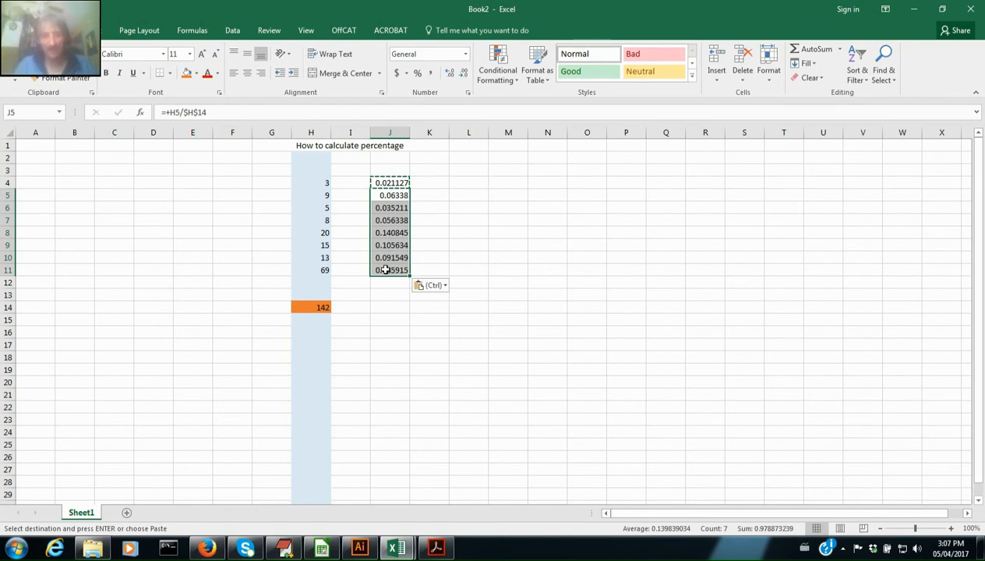
# - Fill cells J2 to J14 with the standard yellow color
pyautogui.click(383, 159)
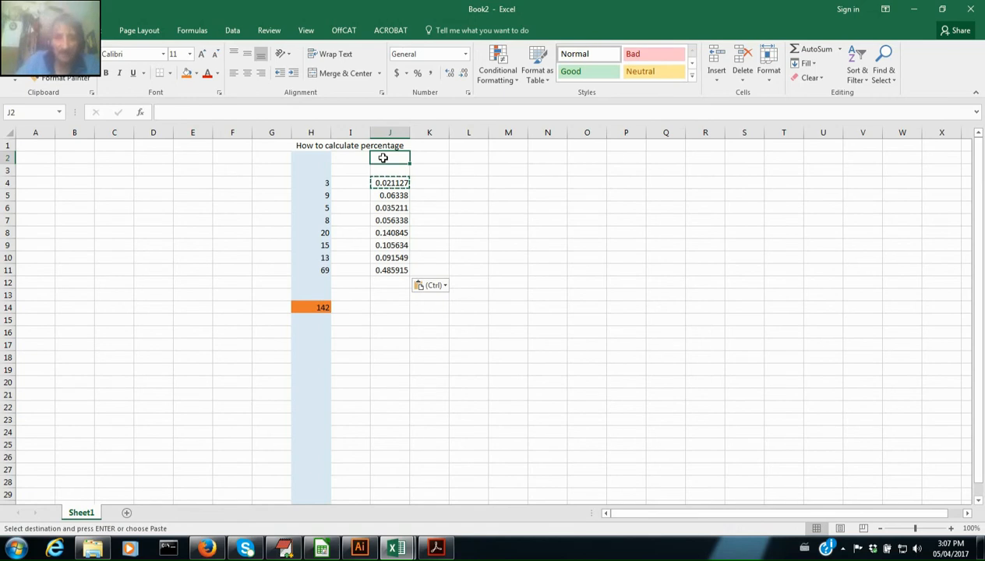
pyautogui.click(389, 132)
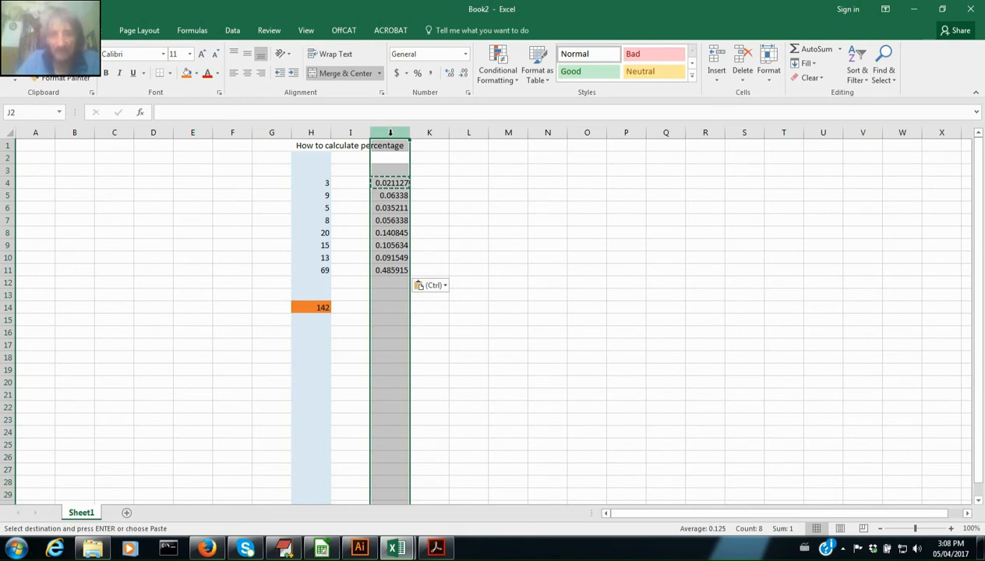
pyautogui.moveTo(385, 153); pyautogui.dragTo(385, 309)
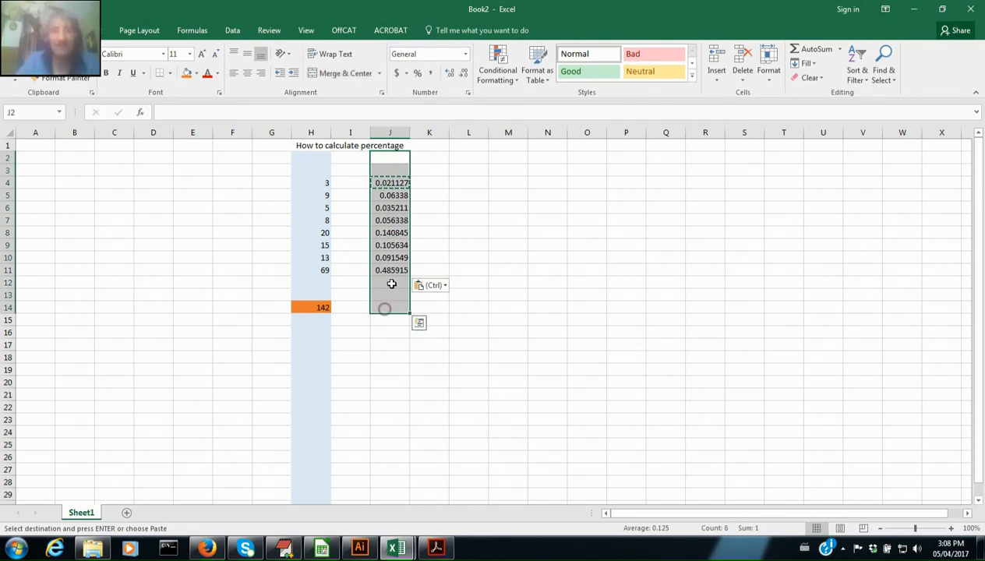
pyautogui.click(196, 74)
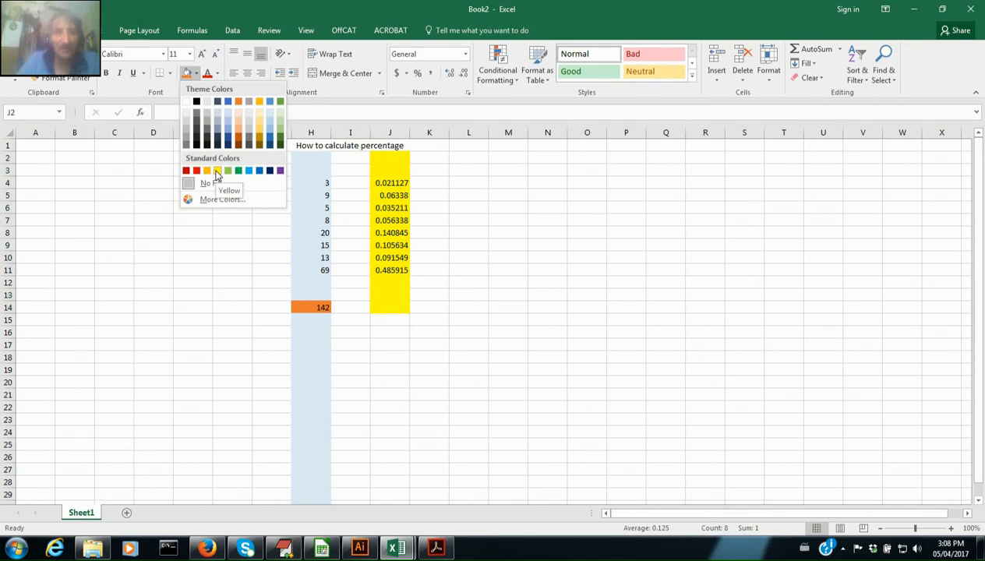
pyautogui.click(215, 170)
pyautogui.click(500, 243)
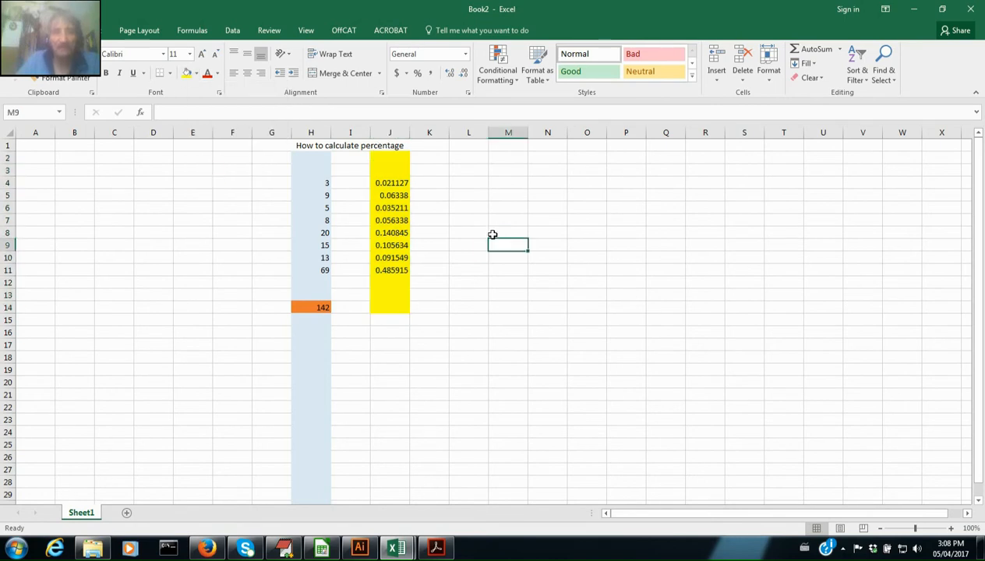
# - Convert the first ratio to a percentage in cell K4 with the formula +J4*100
pyautogui.click(437, 182)
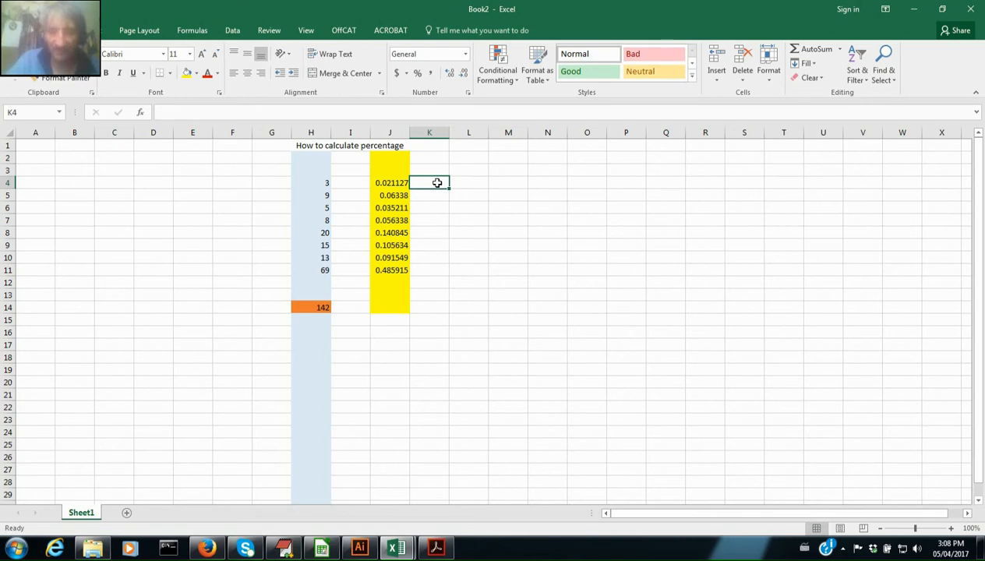
pyautogui.write('+')
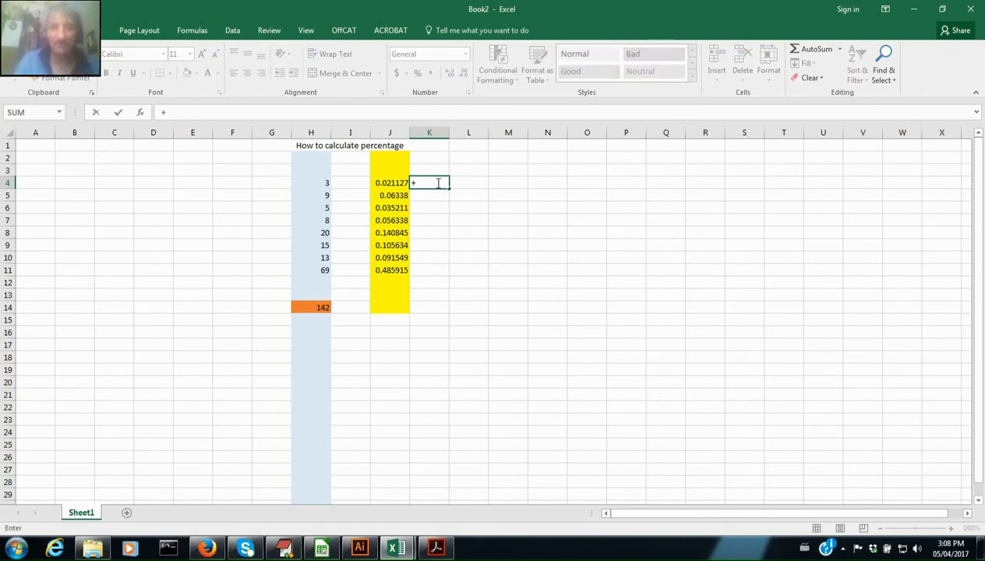
pyautogui.click(386, 182)
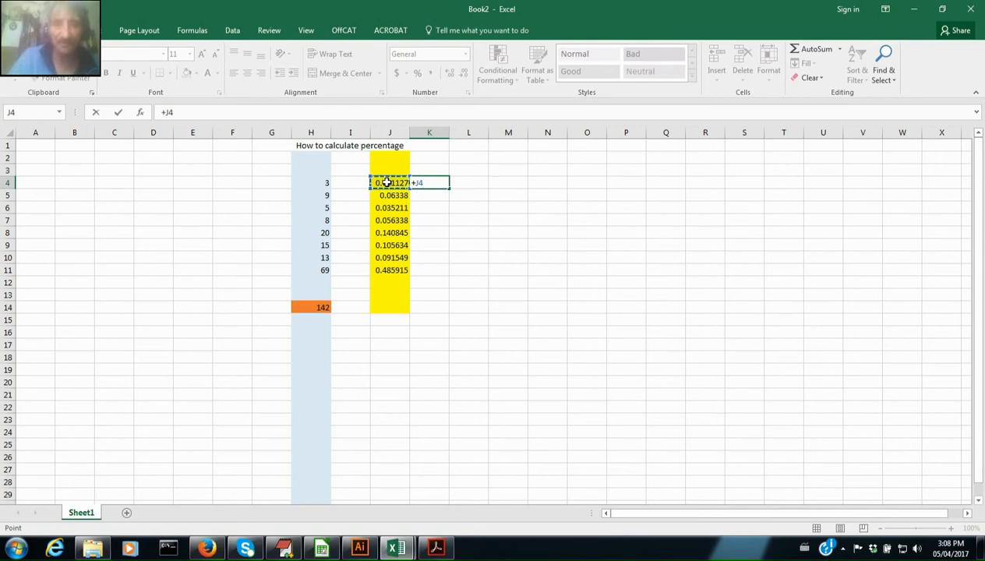
pyautogui.write('*')
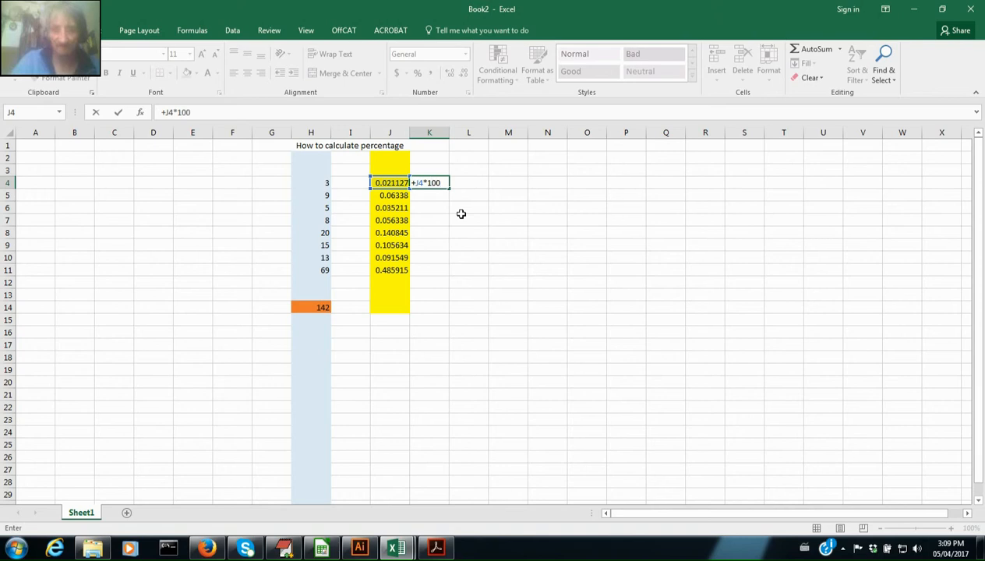
pyautogui.press('Return')
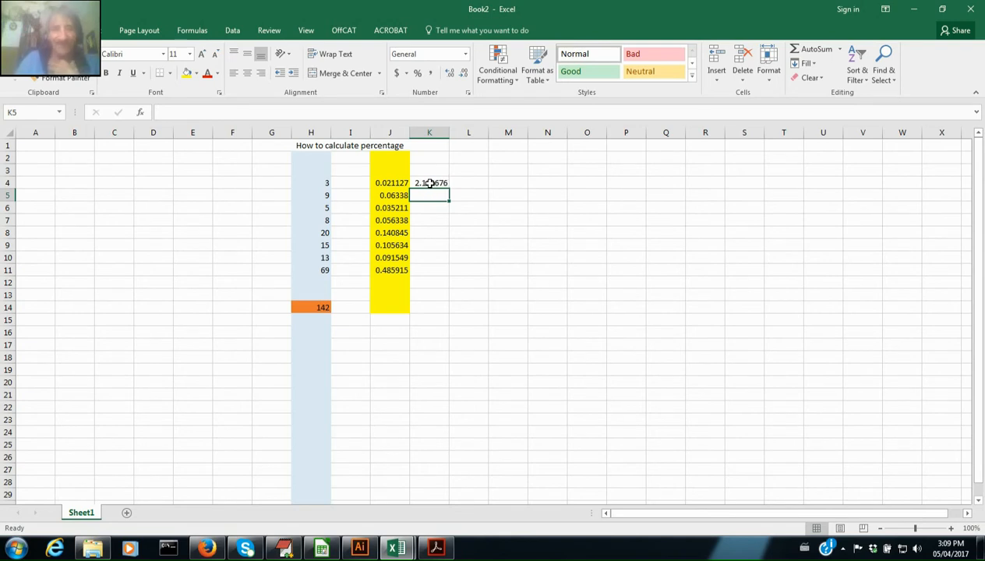
# - Format column K with the Number category and 2 decimal places
pyautogui.click(438, 132)
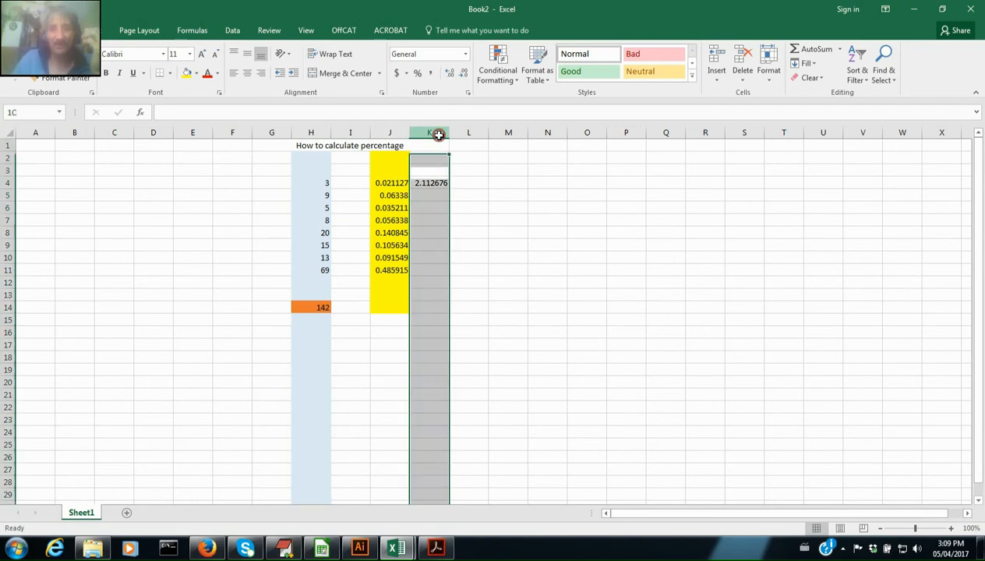
pyautogui.rightClick(425, 182)
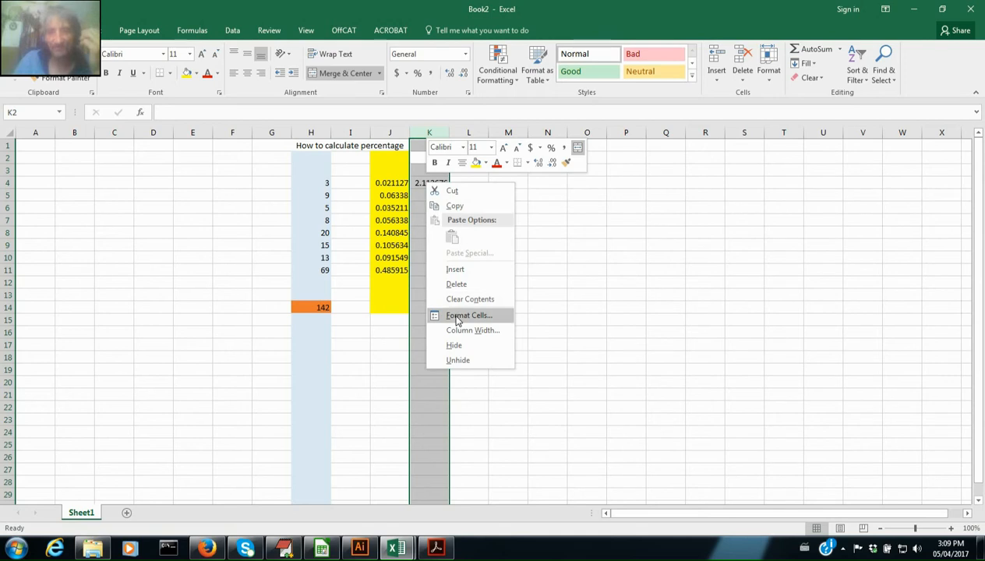
pyautogui.click(424, 133)
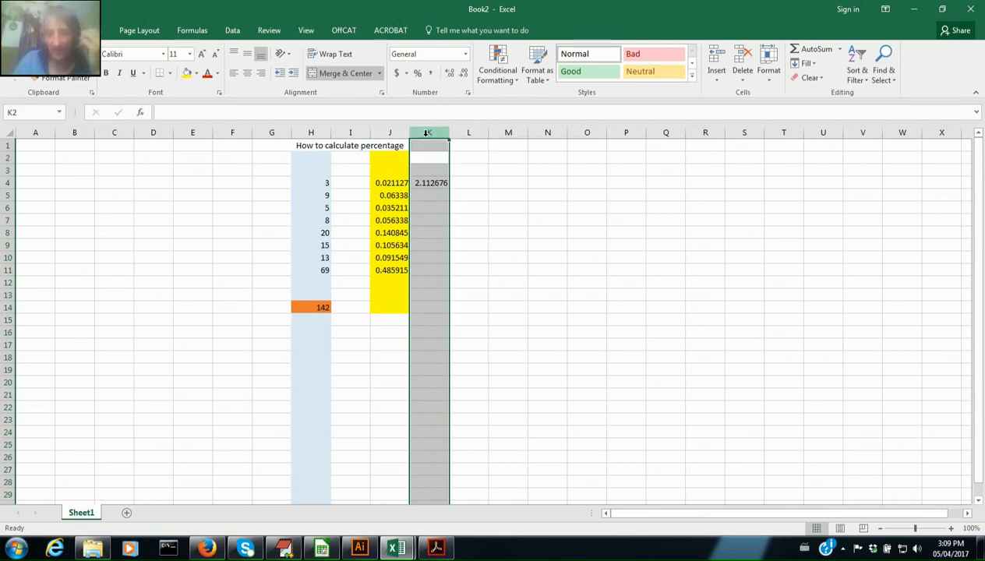
pyautogui.rightClick(424, 132)
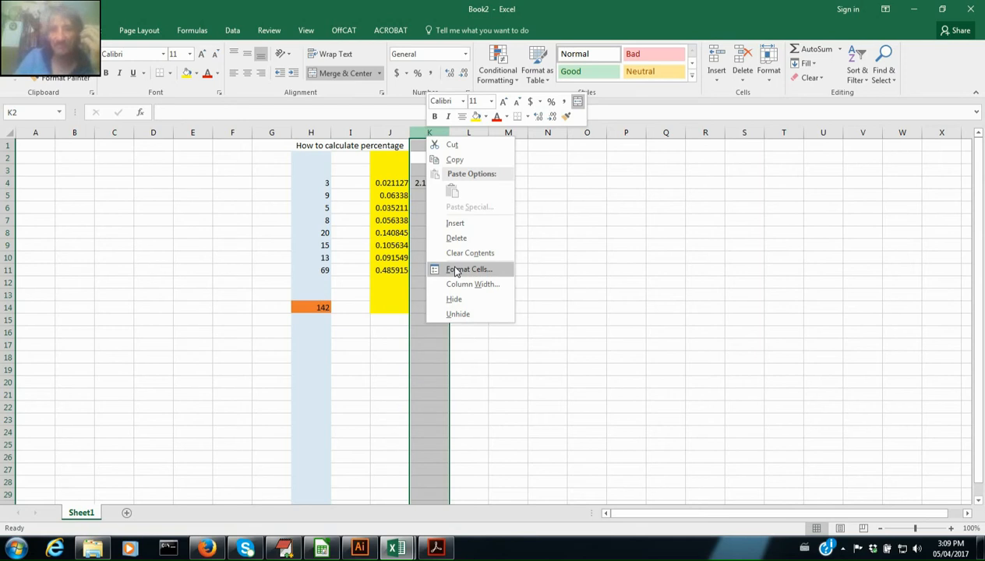
pyautogui.click(455, 269)
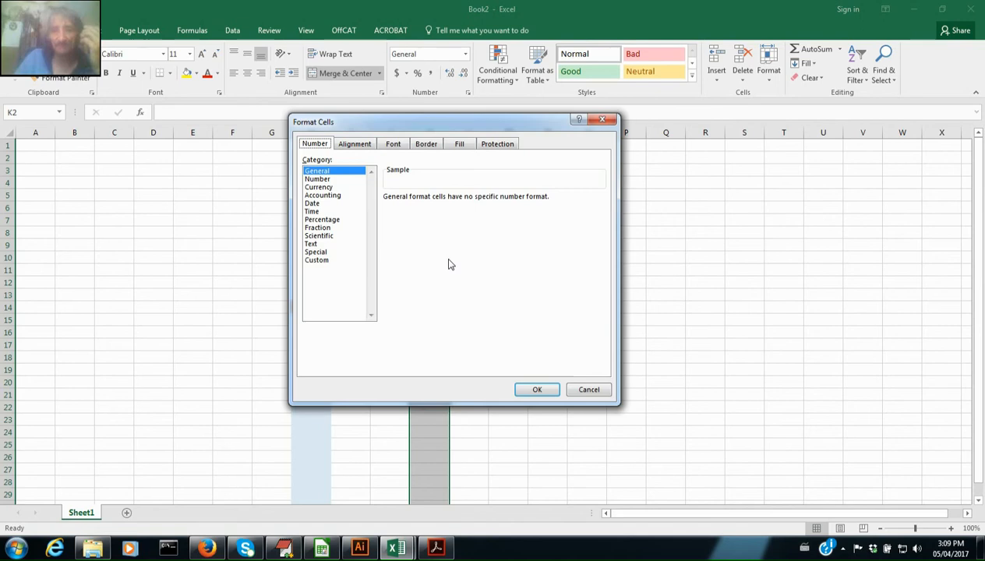
pyautogui.click(318, 179)
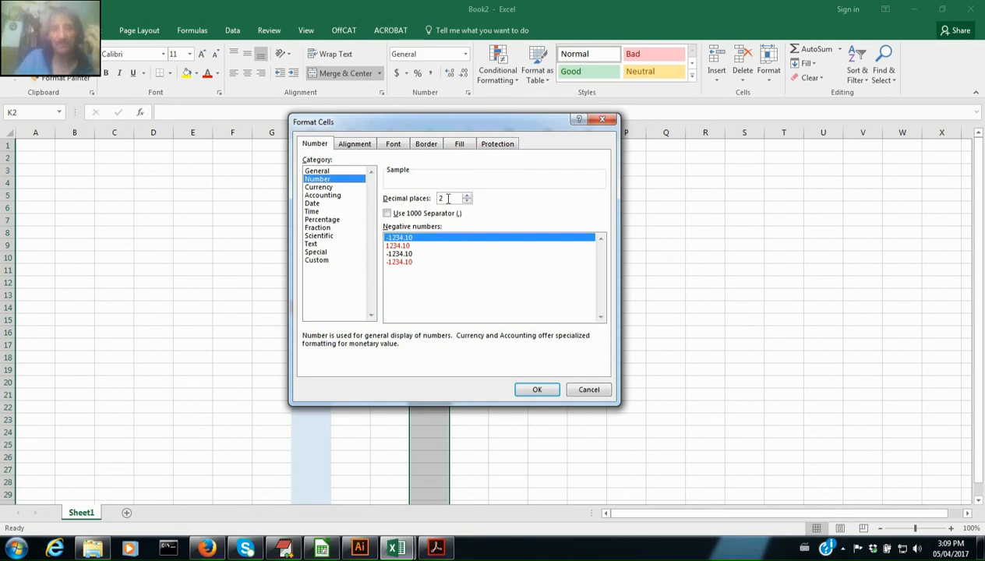
pyautogui.click(535, 389)
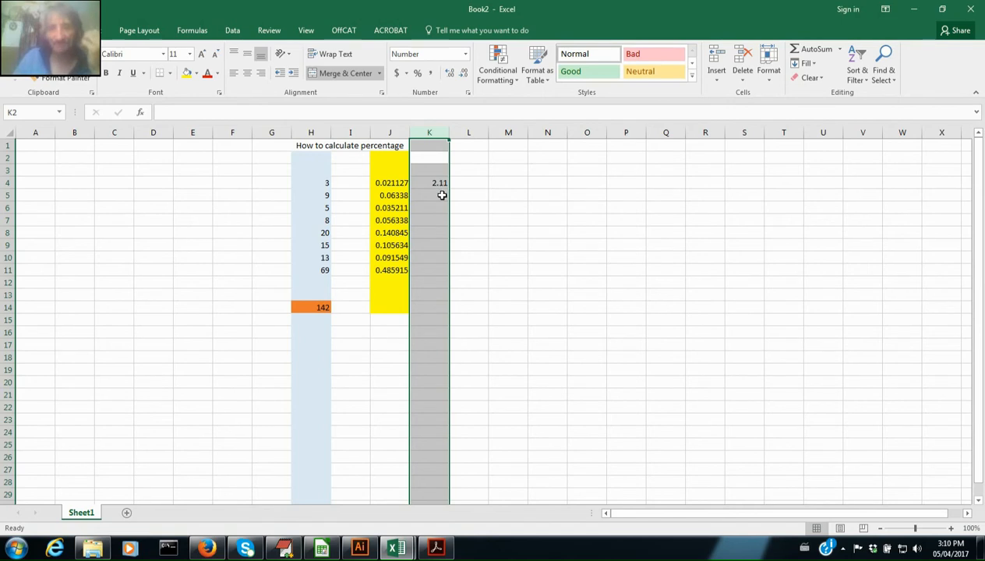
# - Copy the percentage formula from cell K4 into cells K5 to K11, and select K5 to check its formula
pyautogui.click(438, 183)
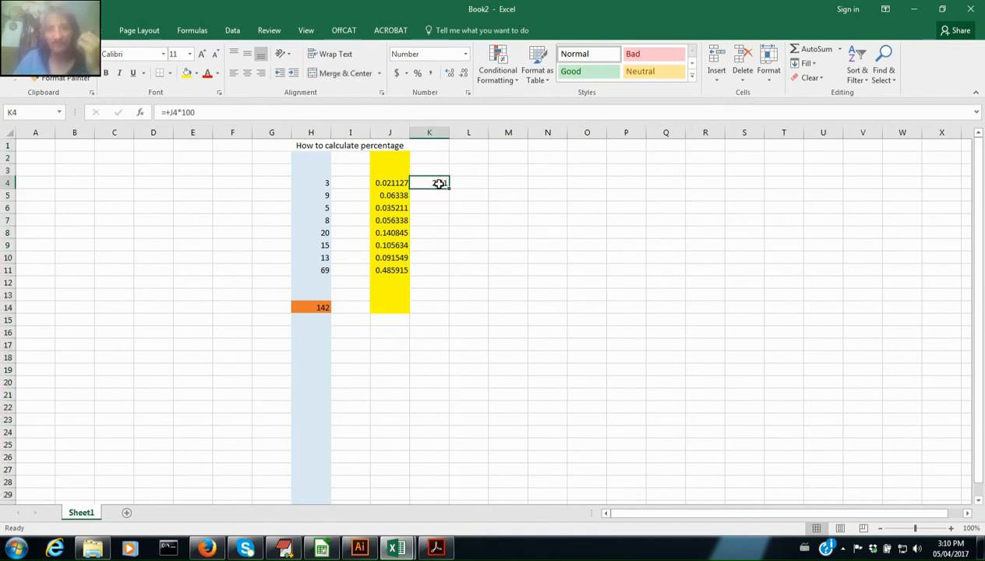
pyautogui.hotkey('ctrl', 'c')
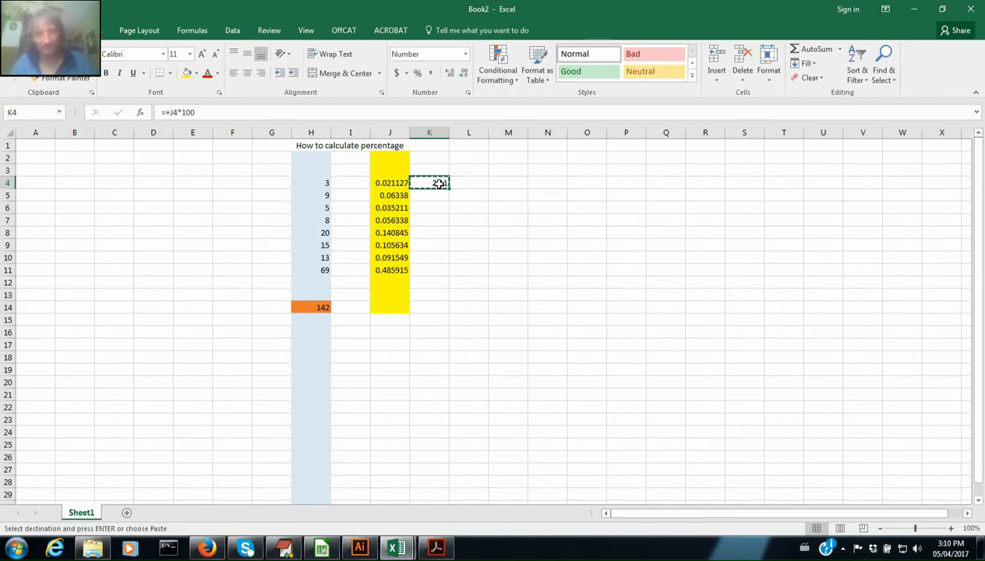
pyautogui.click(438, 195)
pyautogui.moveTo(438, 199); pyautogui.dragTo(439, 266)
pyautogui.hotkey('ctrl', 'v')
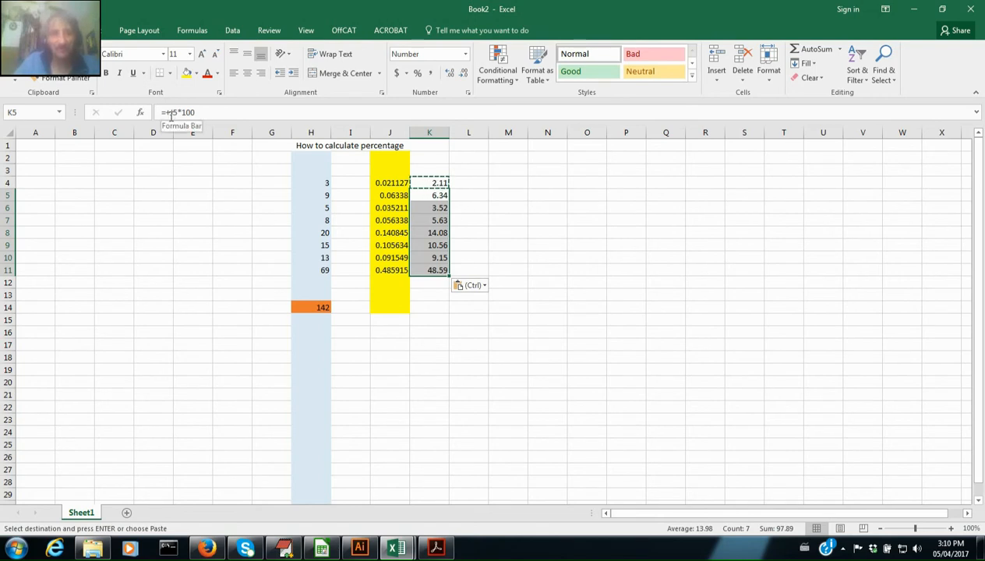
pyautogui.click(444, 196)
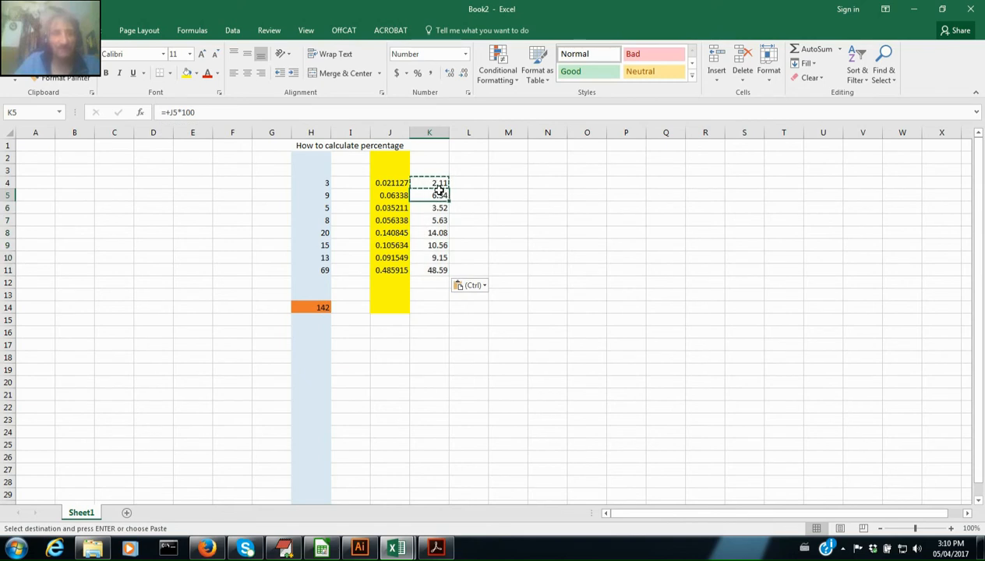
# - Examine the percentage formulas in cells K4 through K11, one cell after another
pyautogui.click(437, 183)
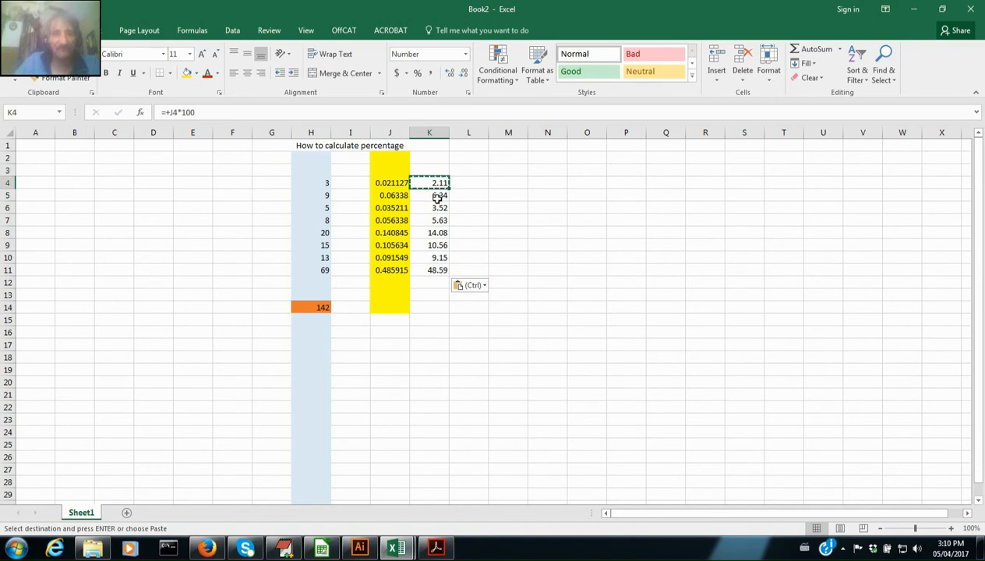
pyautogui.click(437, 197)
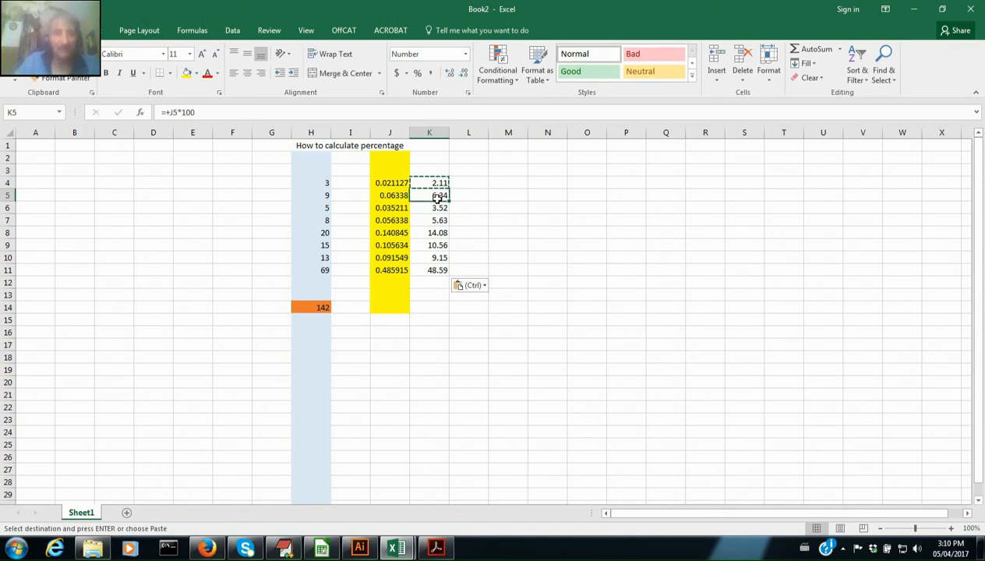
pyautogui.click(439, 207)
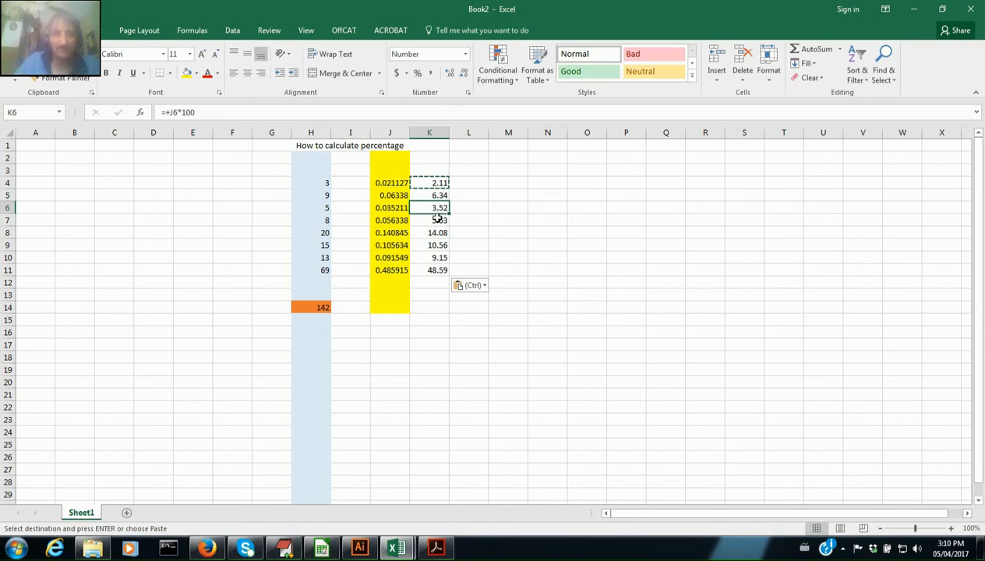
pyautogui.click(436, 220)
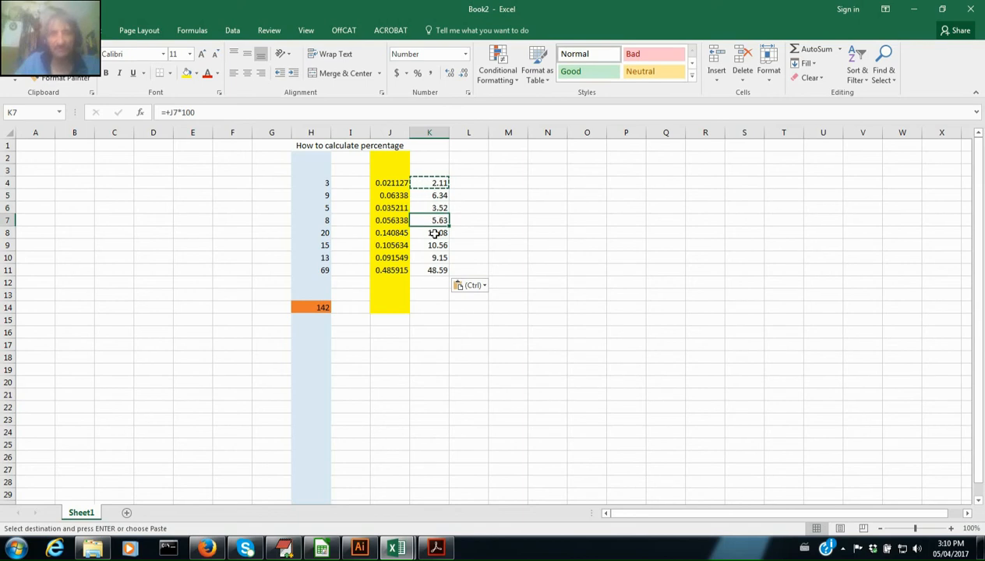
pyautogui.click(435, 233)
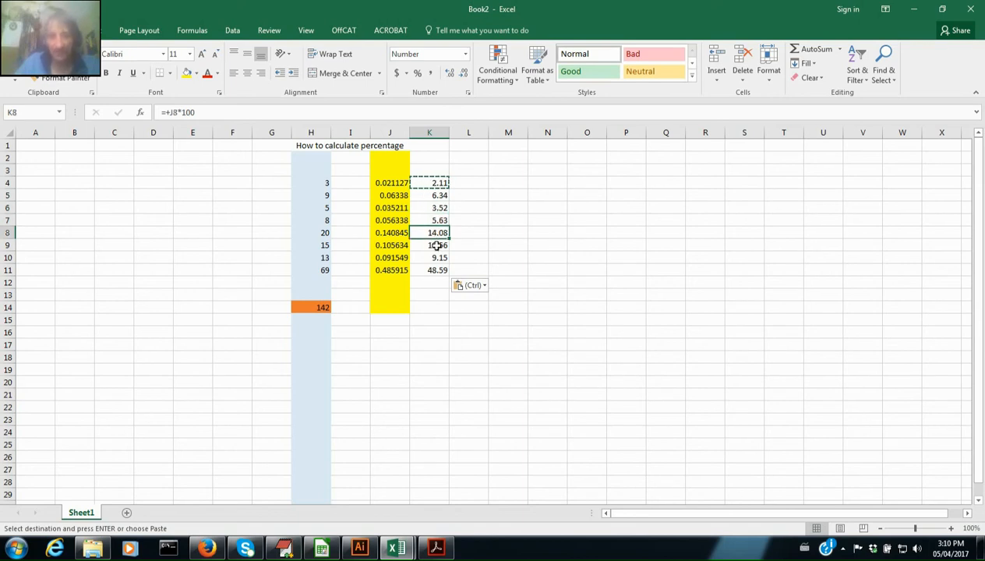
pyautogui.click(437, 245)
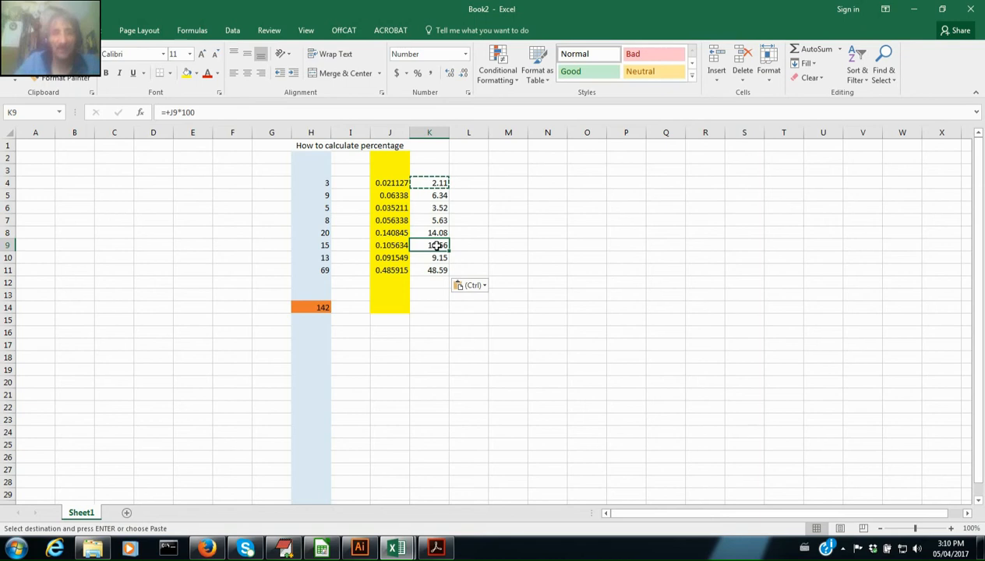
pyautogui.click(437, 258)
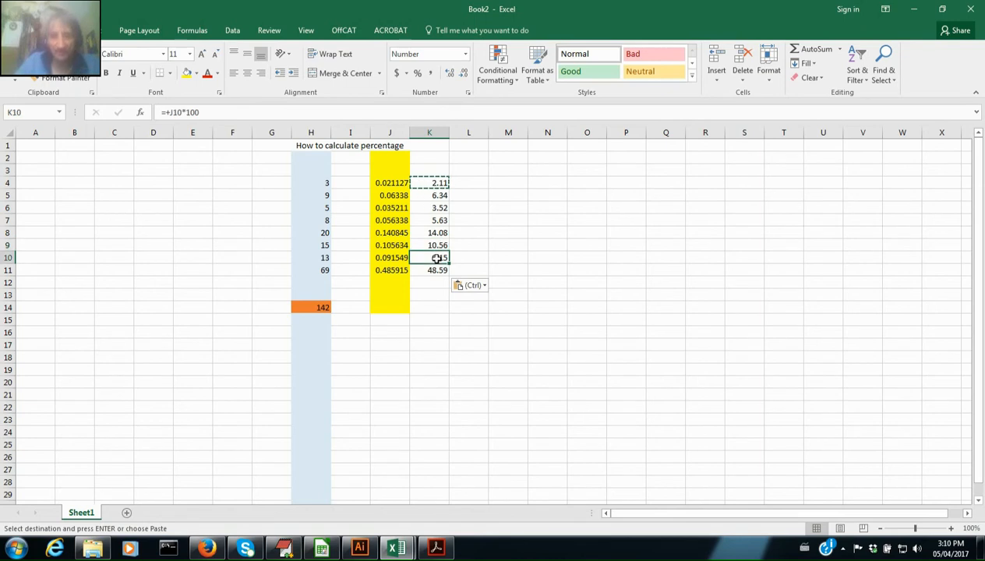
pyautogui.click(432, 271)
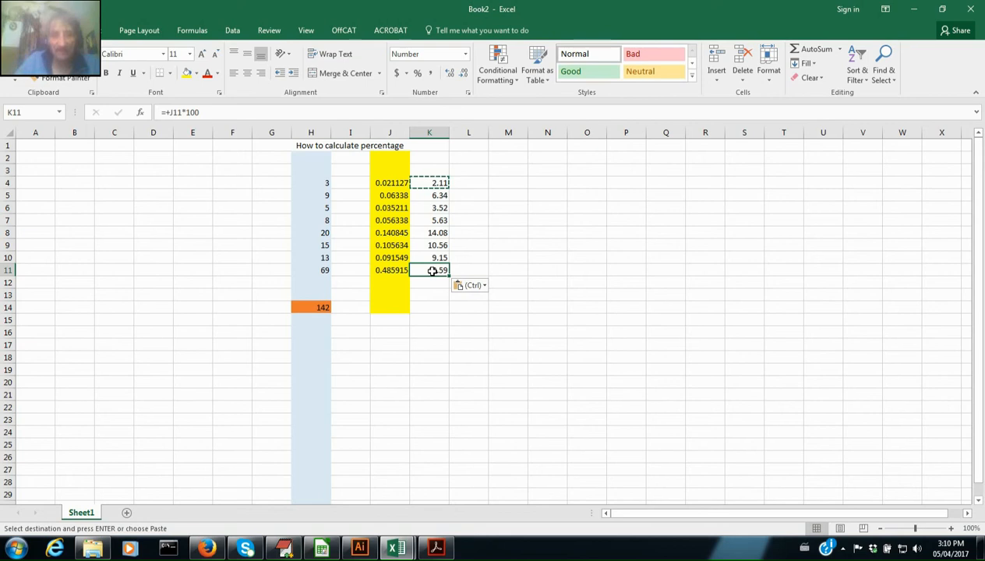
# - Reference the first ratio in cell L4 with the formula +J4
pyautogui.click(474, 183)
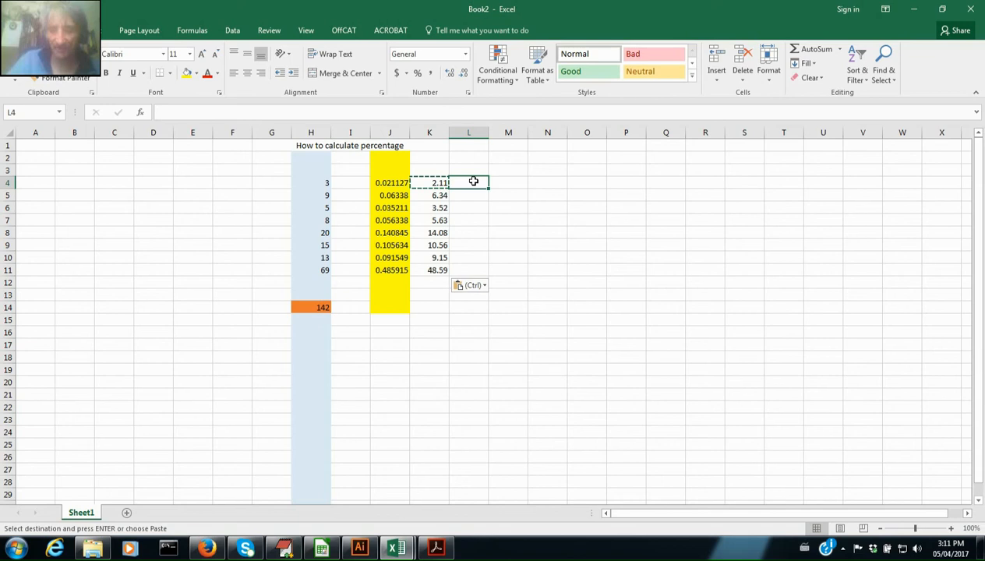
pyautogui.write('+')
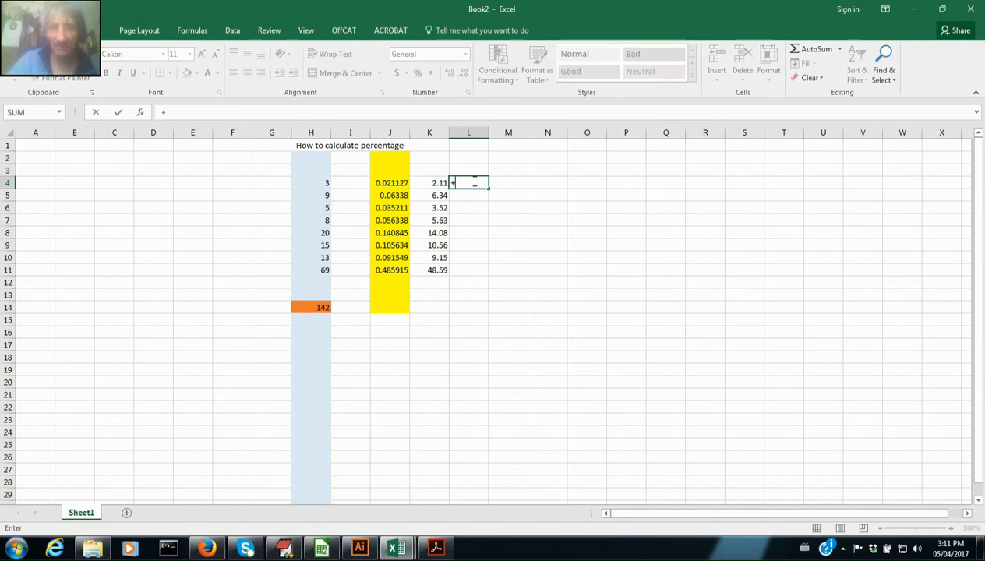
pyautogui.click(392, 182)
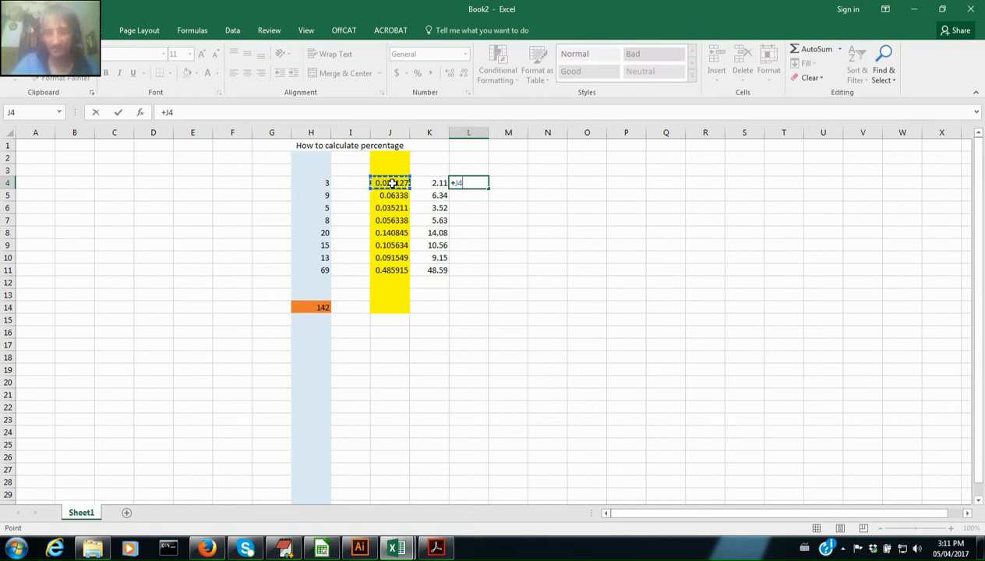
pyautogui.press('Return')
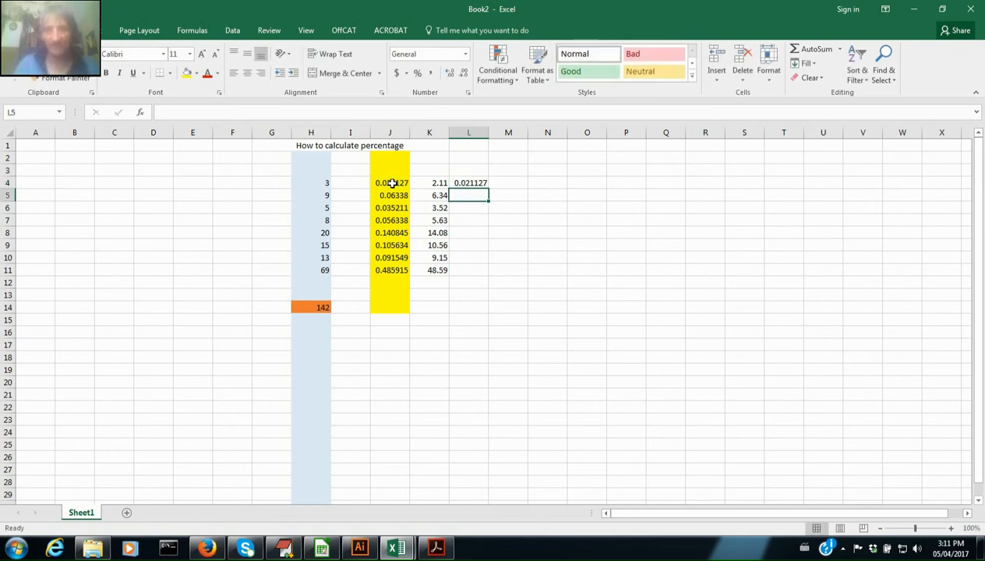
# - Copy the ratio reference from cell L4 into cells L5 to L11, and select K4 to compare its formula
pyautogui.click(461, 184)
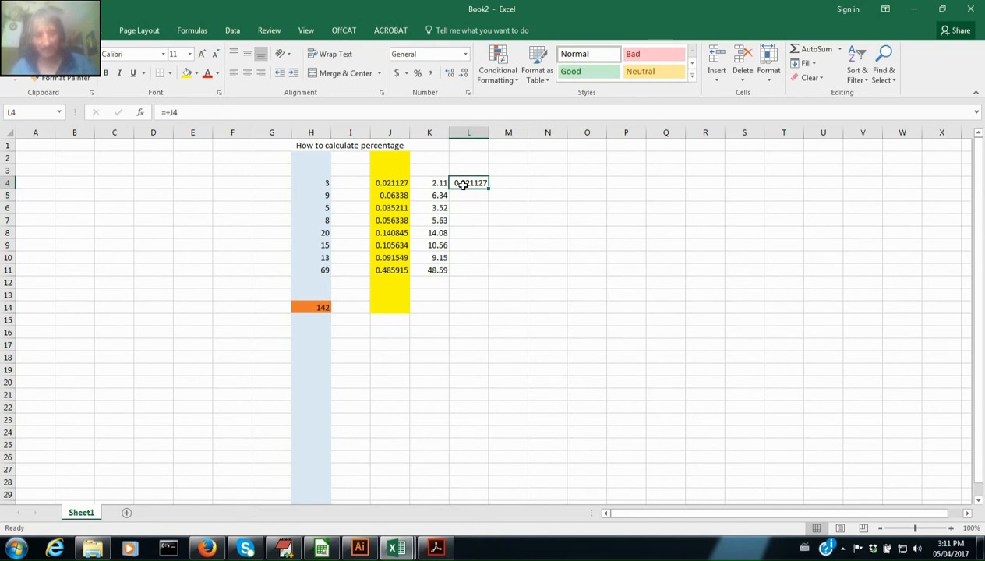
pyautogui.hotkey('ctrl', 'c')
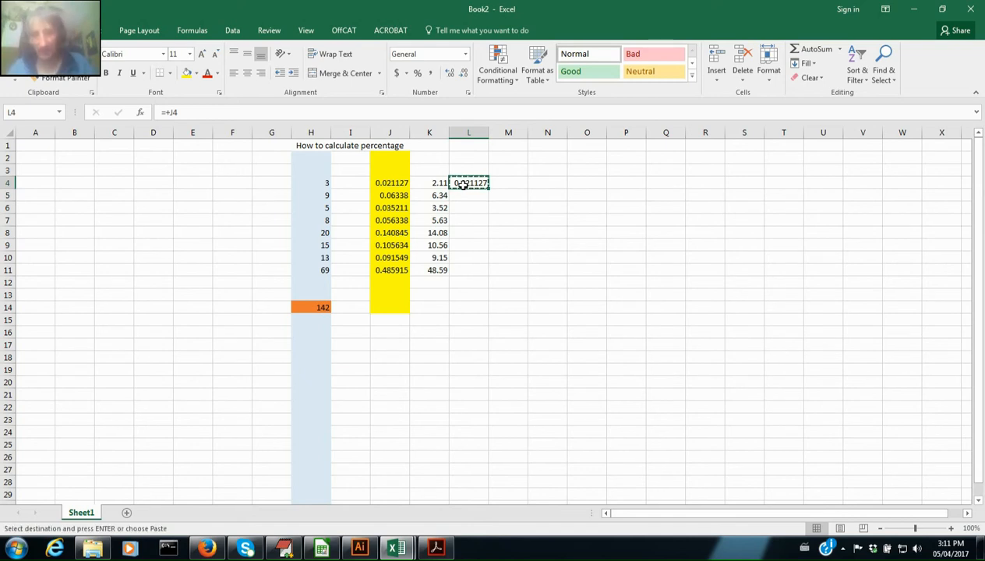
pyautogui.moveTo(467, 195); pyautogui.dragTo(469, 273)
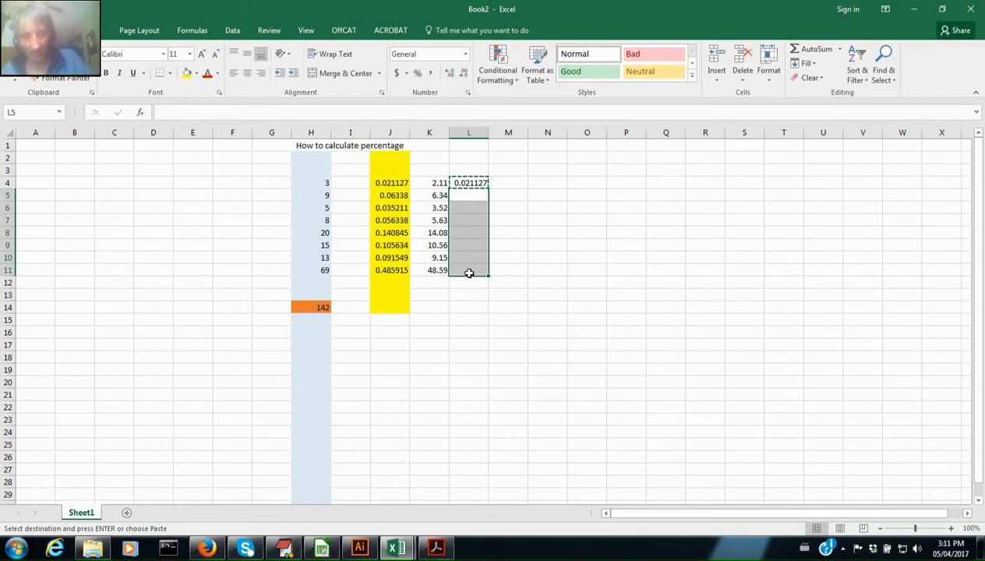
pyautogui.hotkey('ctrl', 'v')
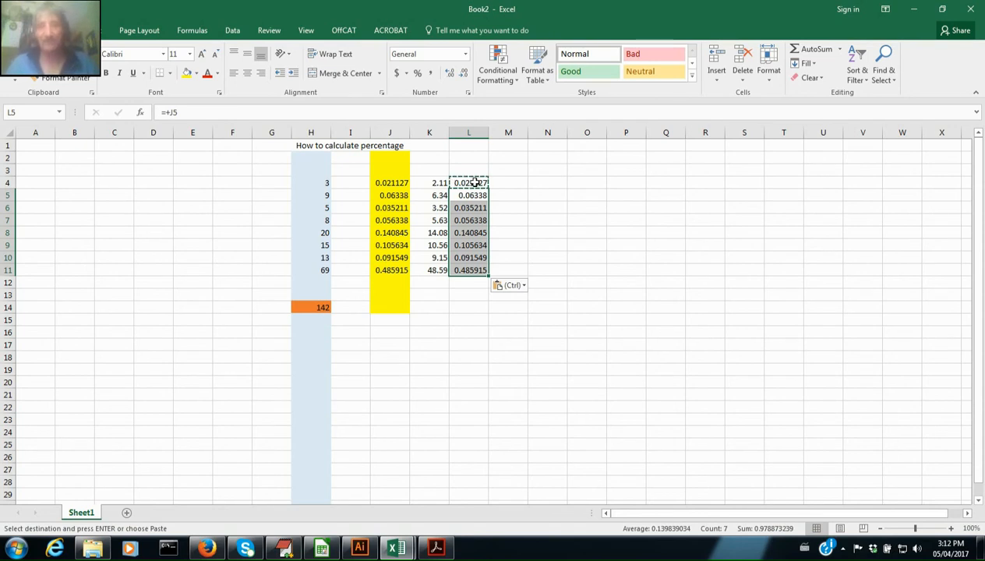
pyautogui.click(441, 187)
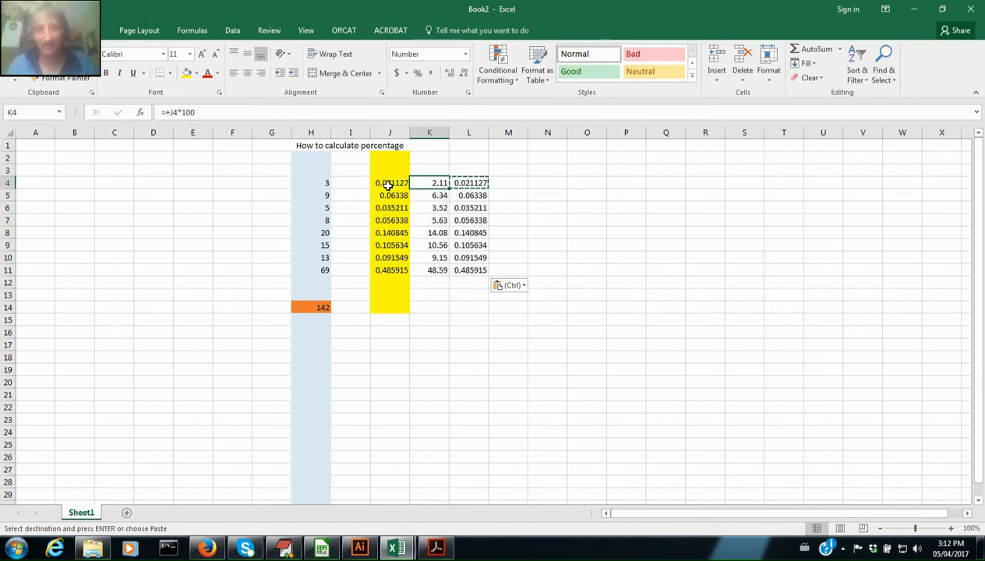
# - Format cells L4 to L11 with the Percentage category and 0 decimal places
pyautogui.click(475, 187)
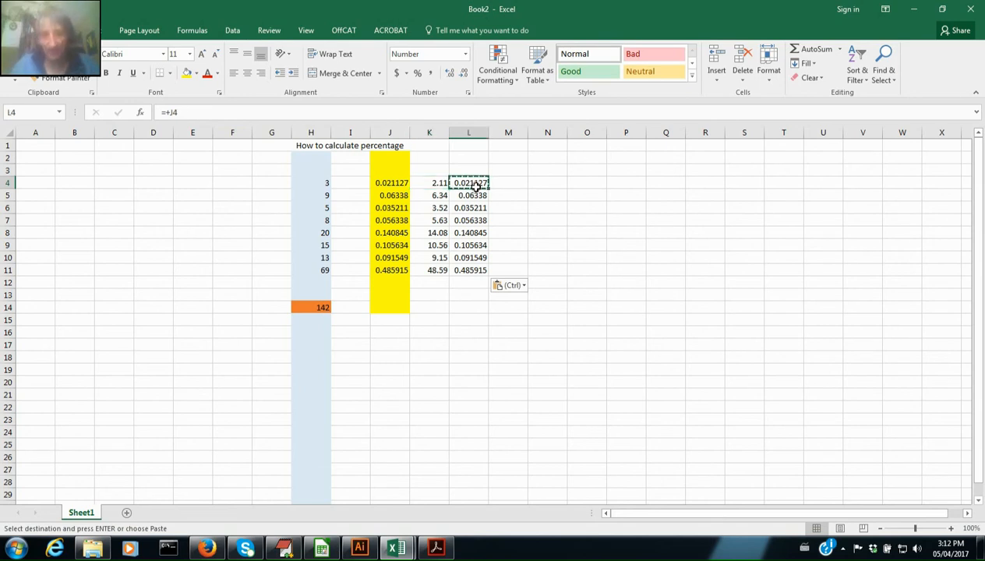
pyautogui.moveTo(475, 187); pyautogui.dragTo(469, 224)
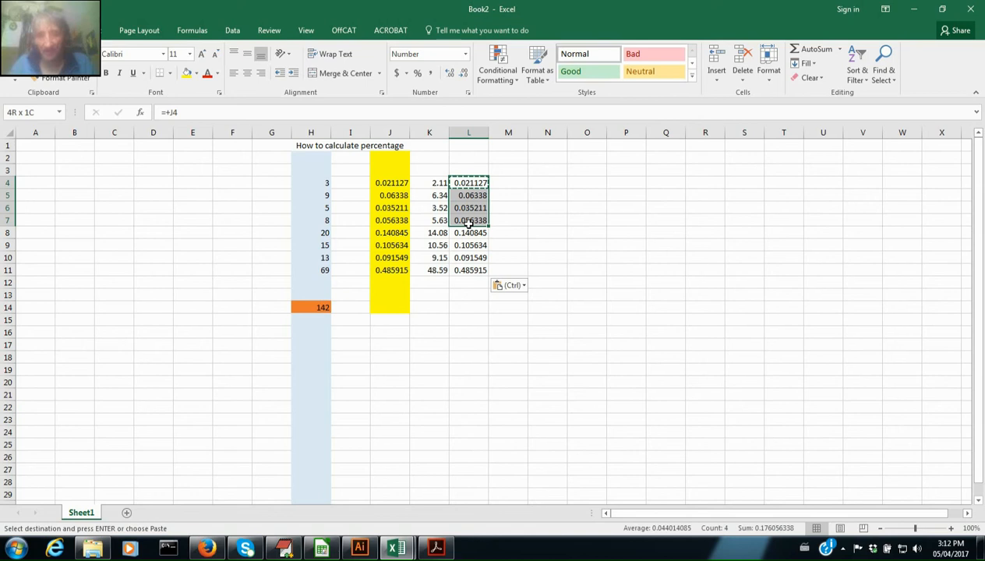
pyautogui.moveTo(467, 223); pyautogui.dragTo(468, 268)
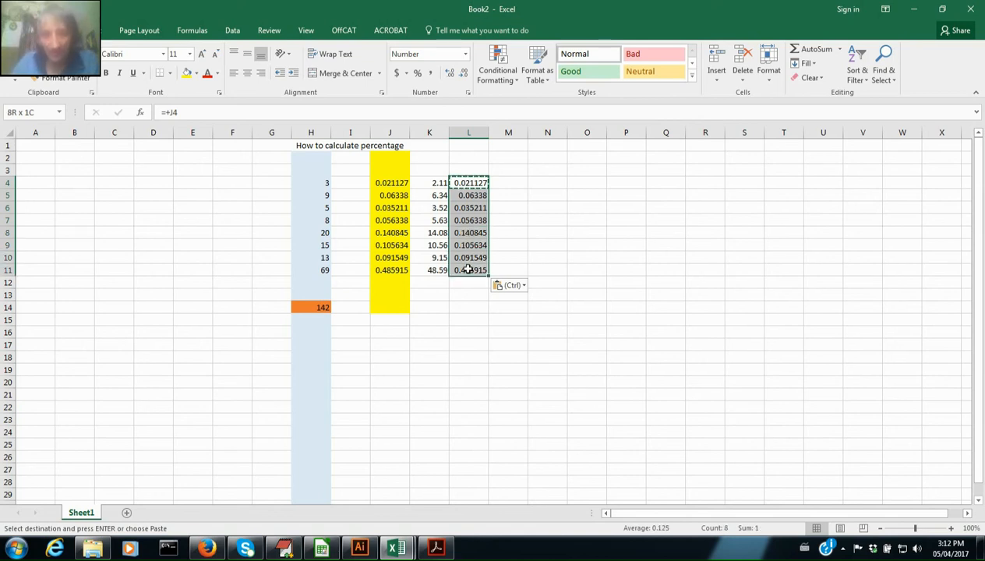
pyautogui.moveTo(467, 268); pyautogui.dragTo(470, 269)
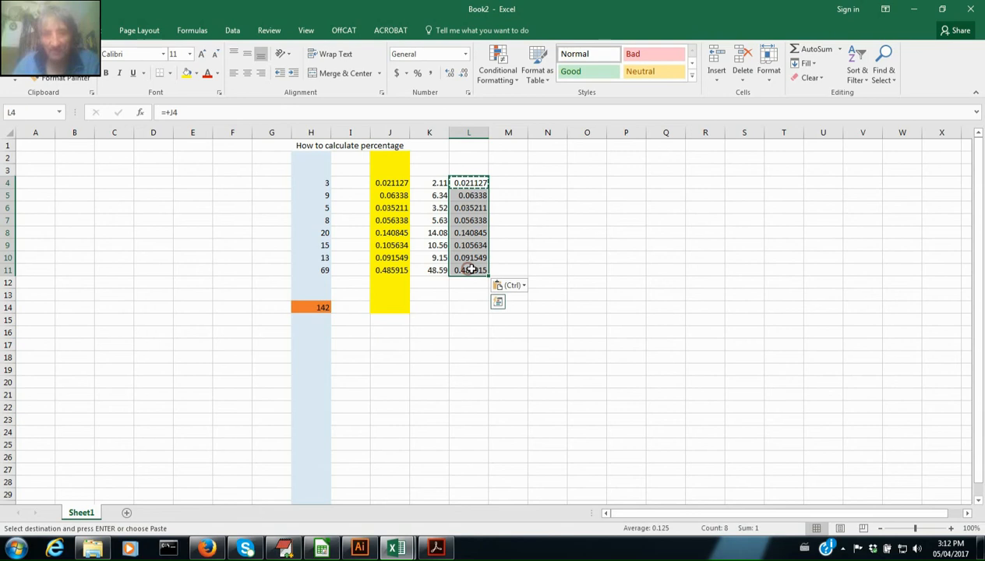
pyautogui.rightClick(472, 194)
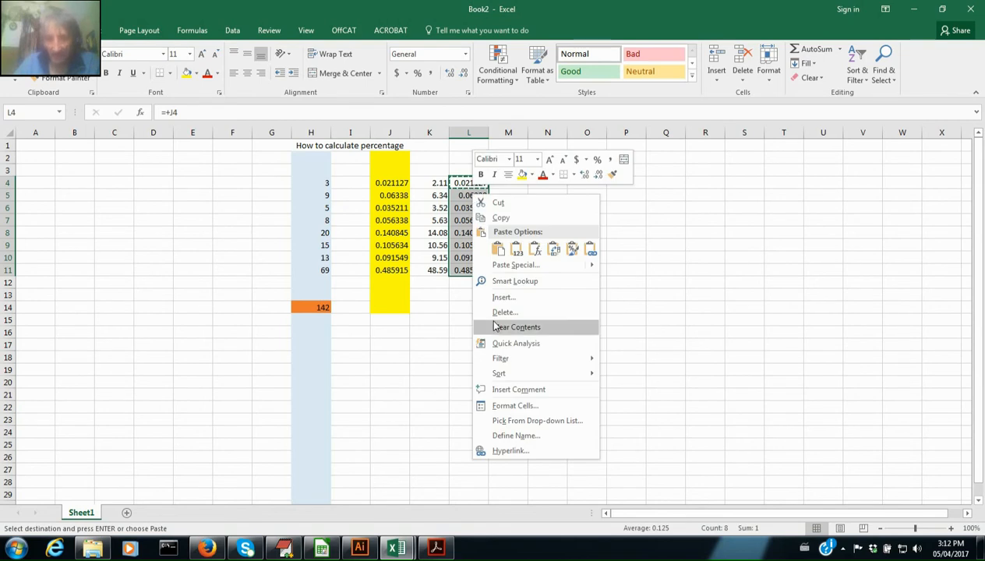
pyautogui.click(499, 403)
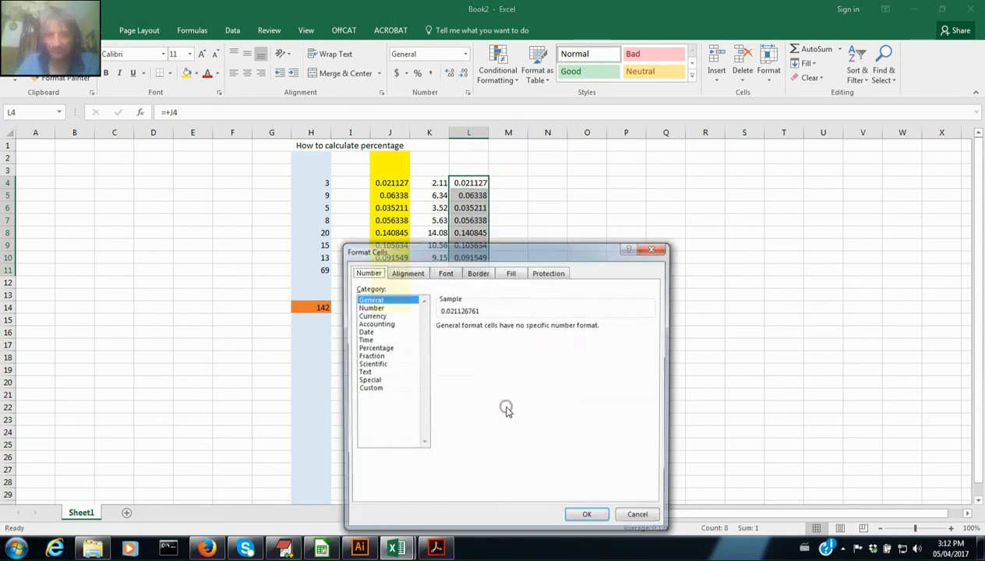
pyautogui.click(375, 348)
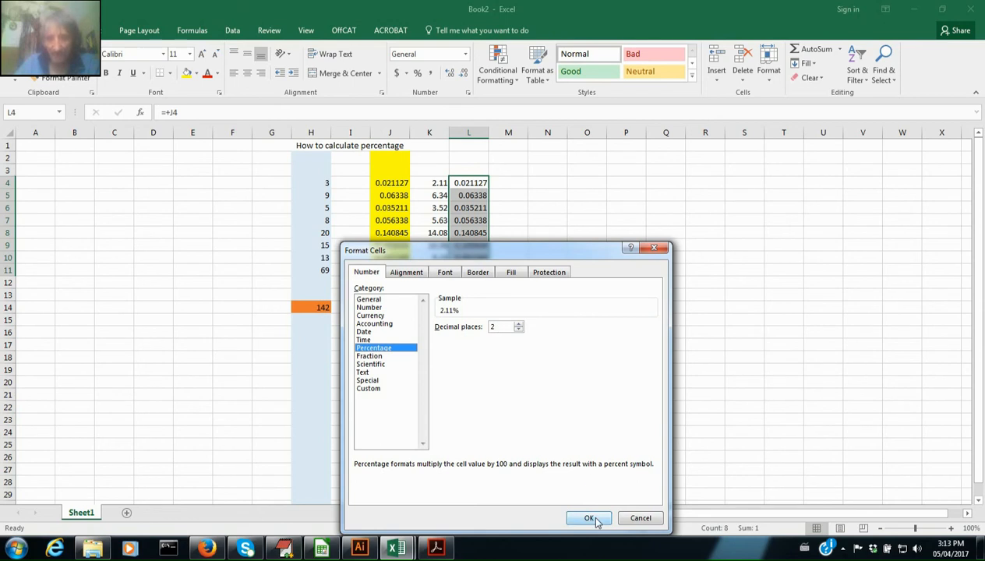
pyautogui.click(519, 330)
pyautogui.click(518, 330)
pyautogui.click(586, 518)
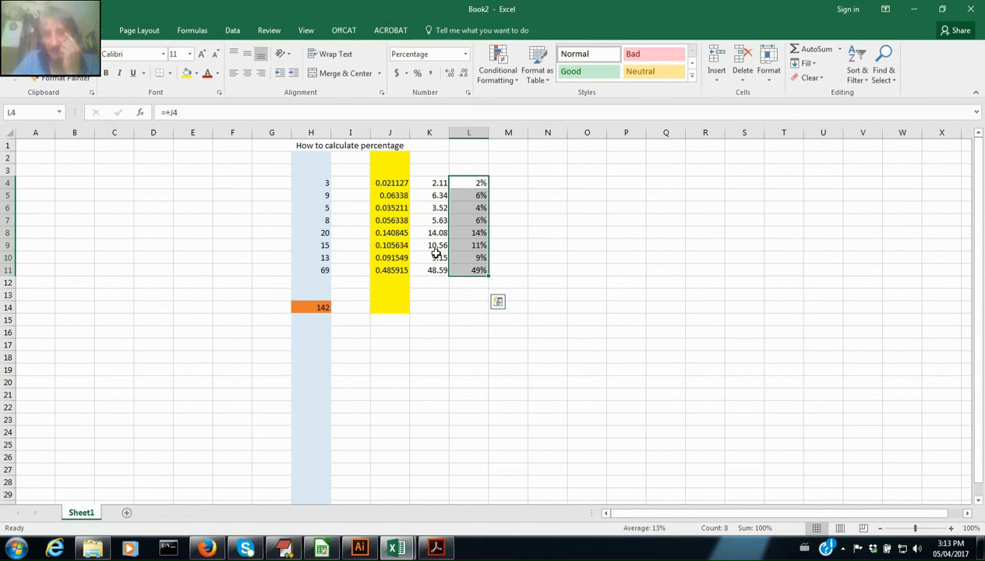
# - Set the percentage format of cells L4 to L11 to 2 decimal places
pyautogui.rightClick(477, 197)
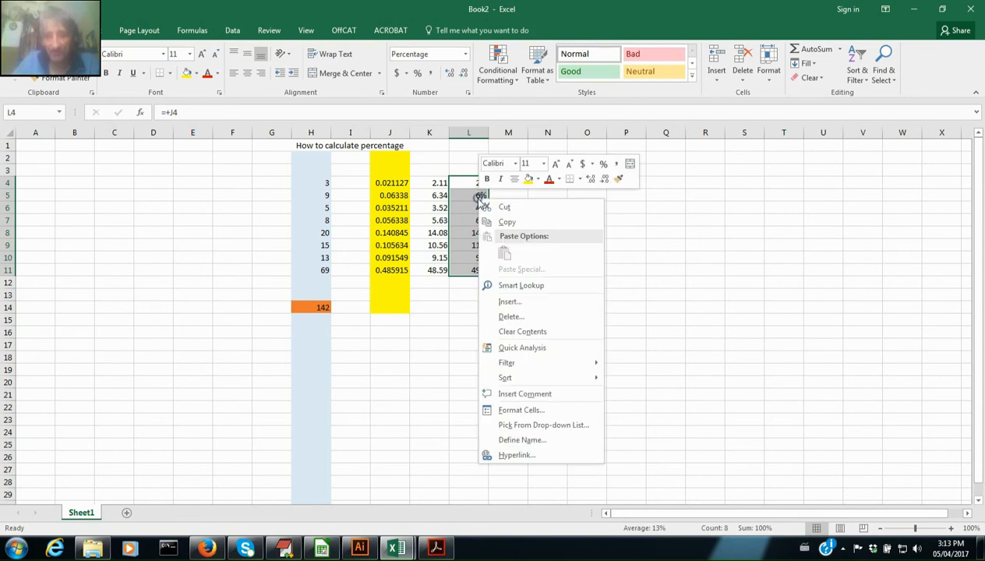
pyautogui.click(507, 411)
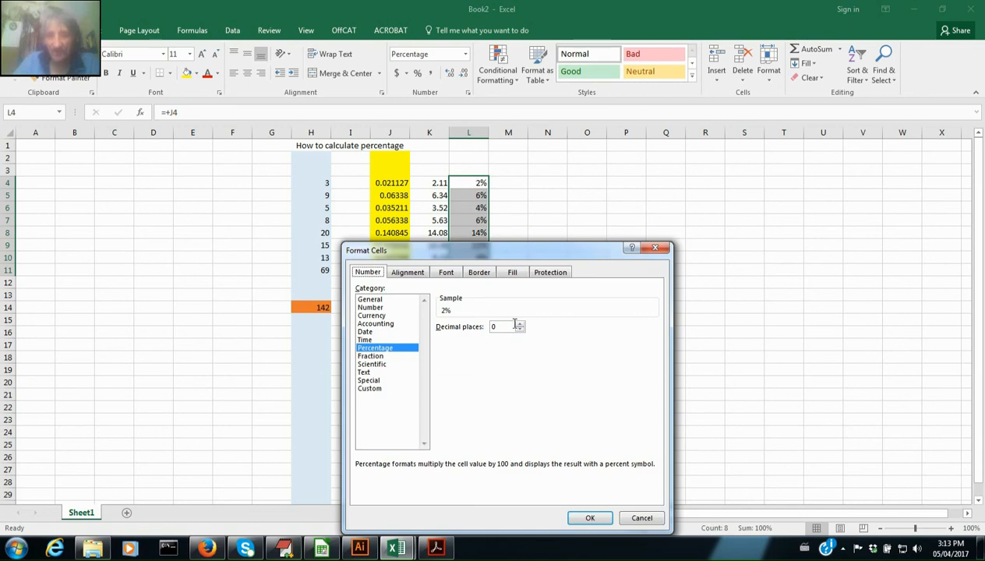
pyautogui.click(520, 323)
pyautogui.click(520, 323)
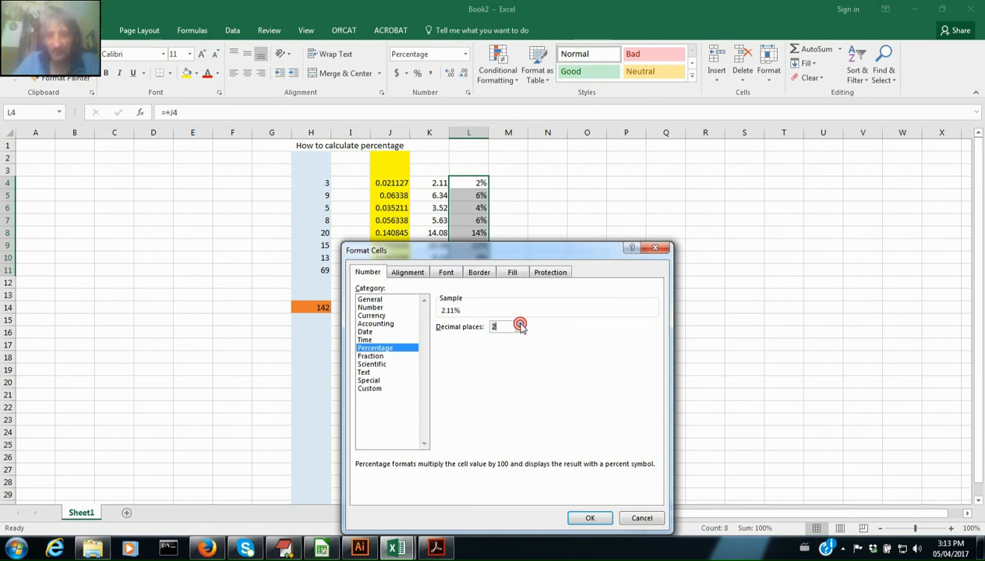
pyautogui.click(583, 517)
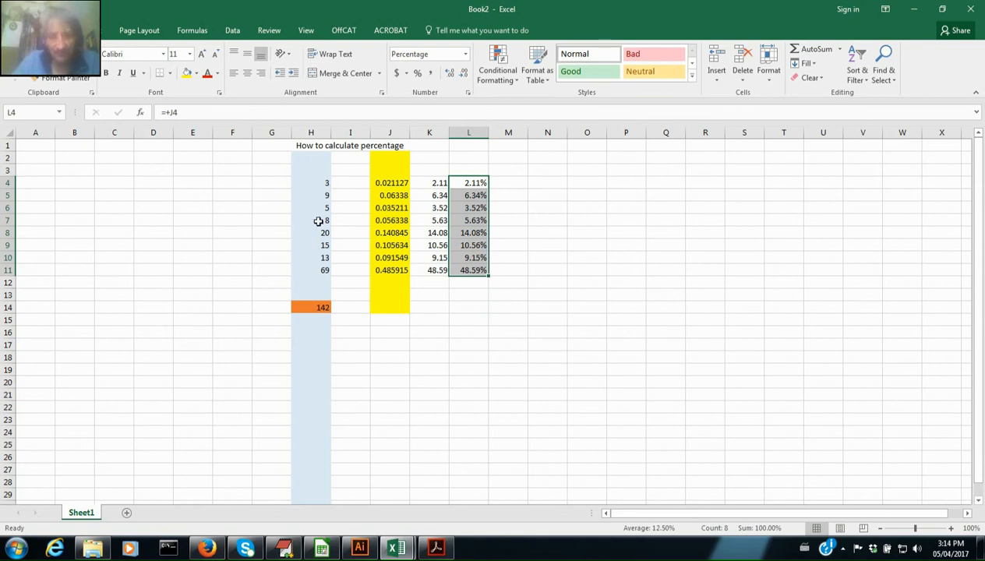
# - Review the total formula in H14, the ratio formulas in column J down to J11, and the percentage formula in K4
pyautogui.click(322, 308)
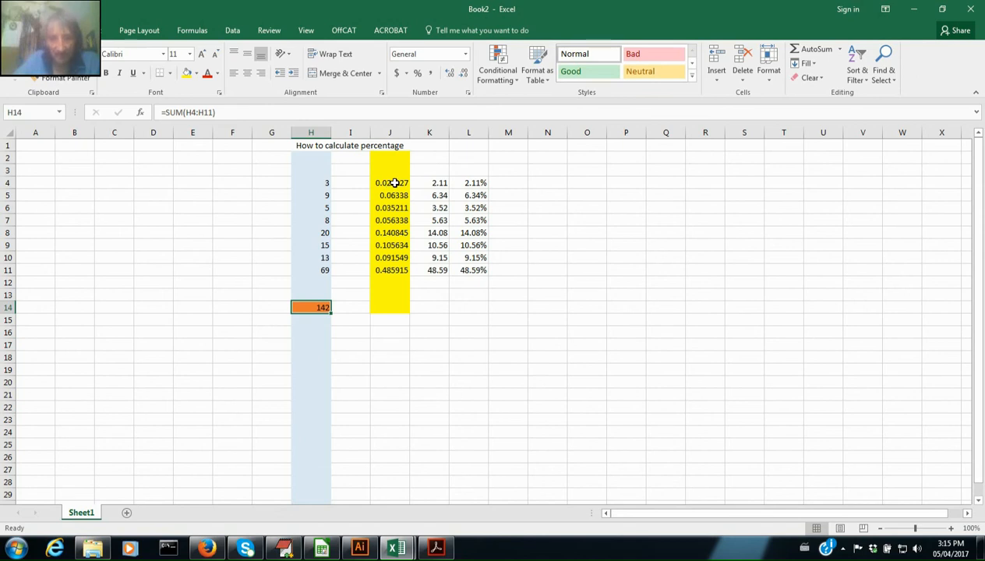
pyautogui.click(393, 182)
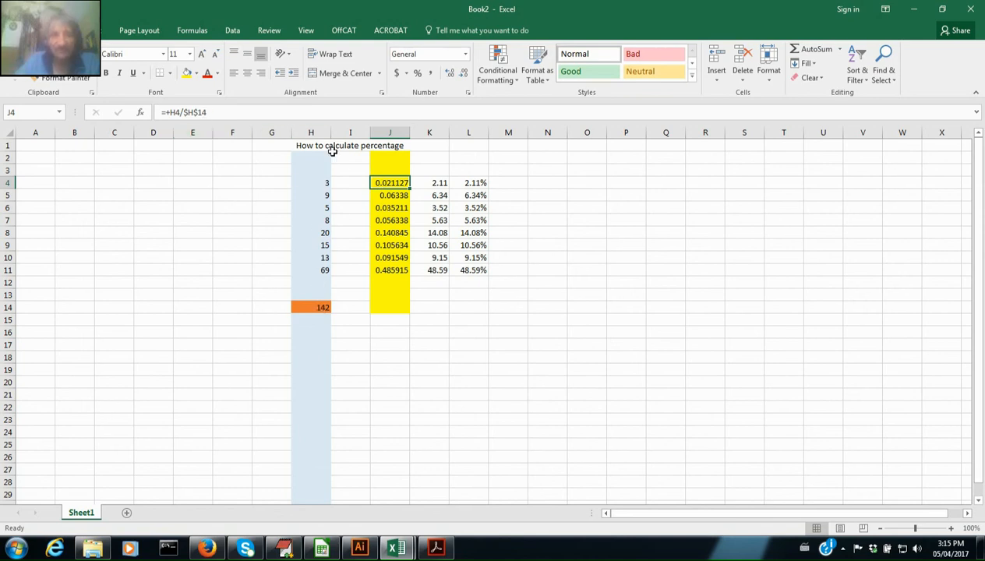
pyautogui.click(389, 195)
pyautogui.click(392, 244)
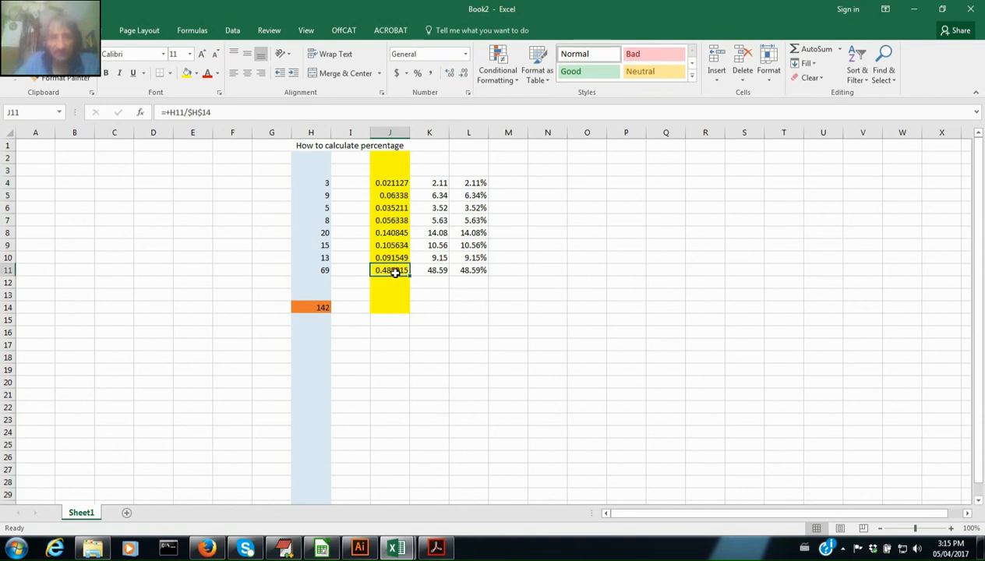
pyautogui.doubleClick(395, 270)
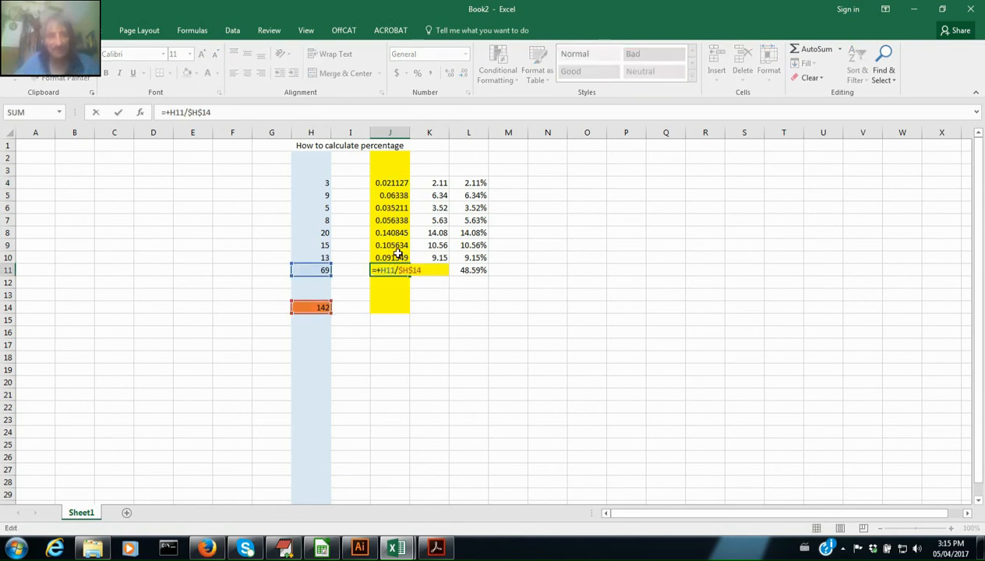
pyautogui.press('Escape')
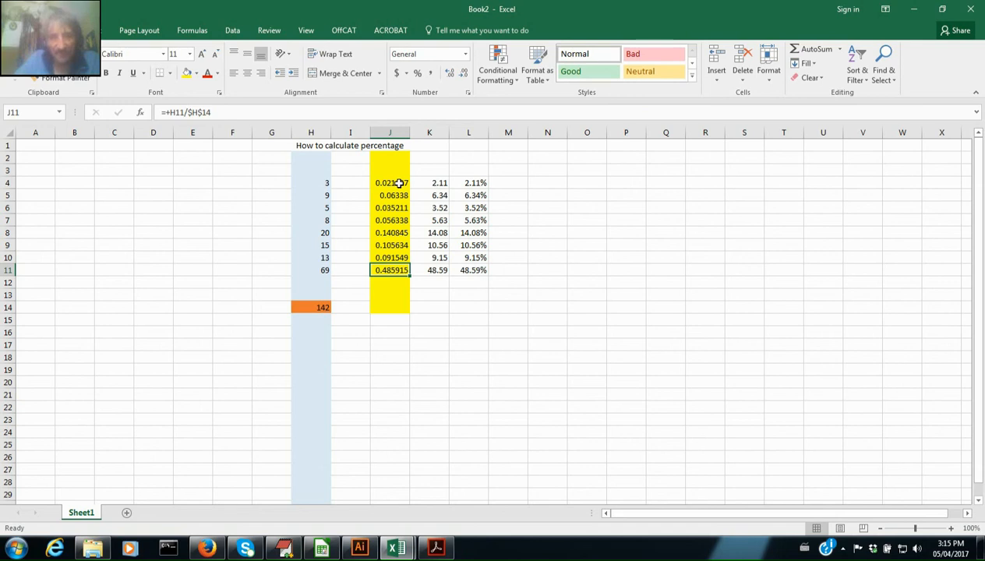
pyautogui.click(438, 184)
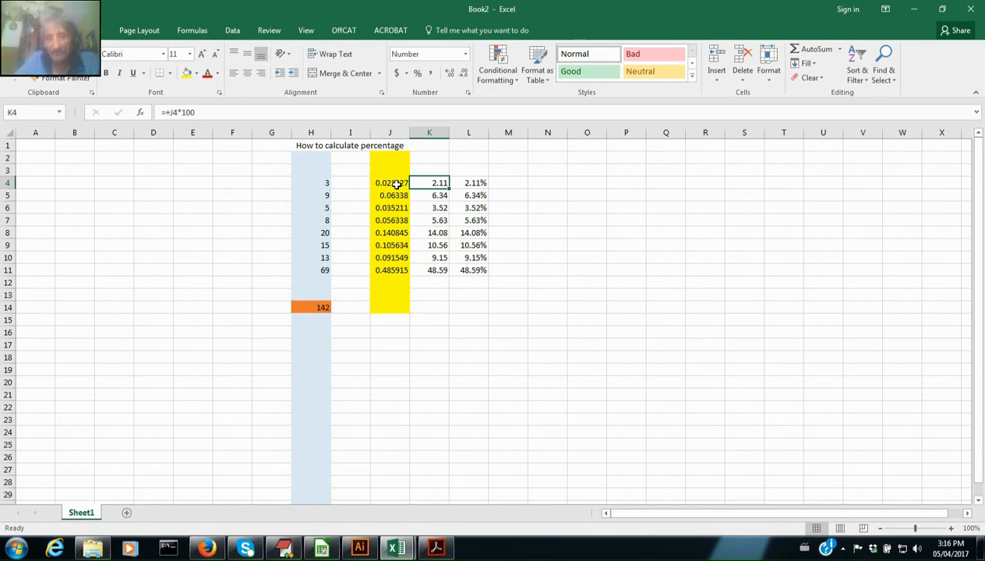
# - Copy the total formula from H14 into cells J14 to L14 to sum columns J, K and L
pyautogui.click(470, 183)
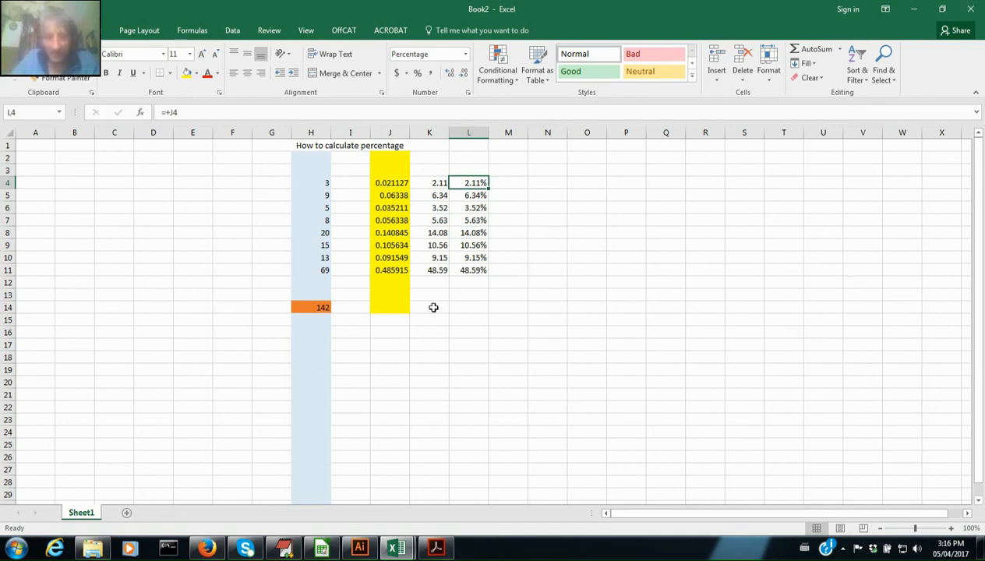
pyautogui.click(318, 307)
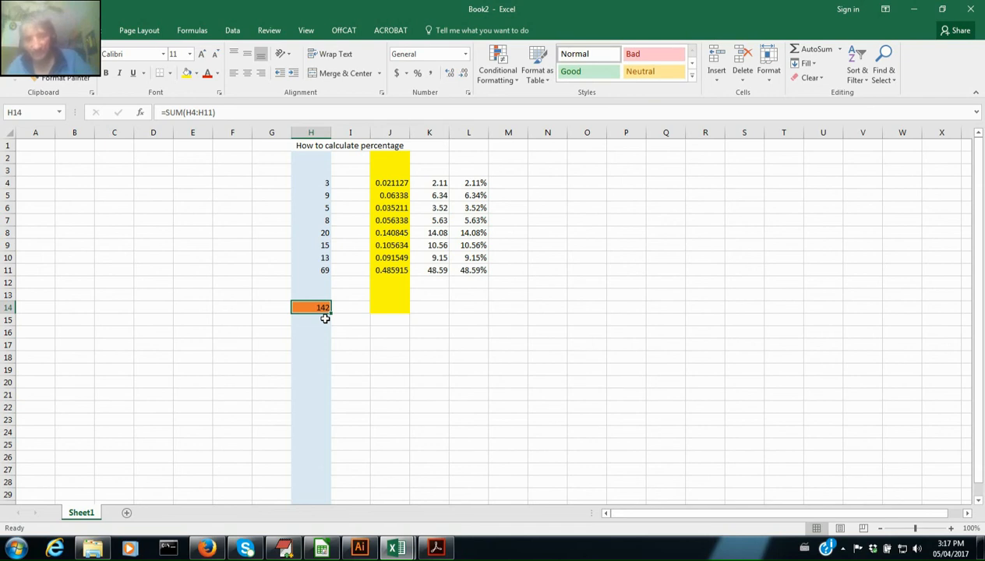
pyautogui.hotkey('ctrl', 'c')
pyautogui.moveTo(382, 306); pyautogui.dragTo(481, 306)
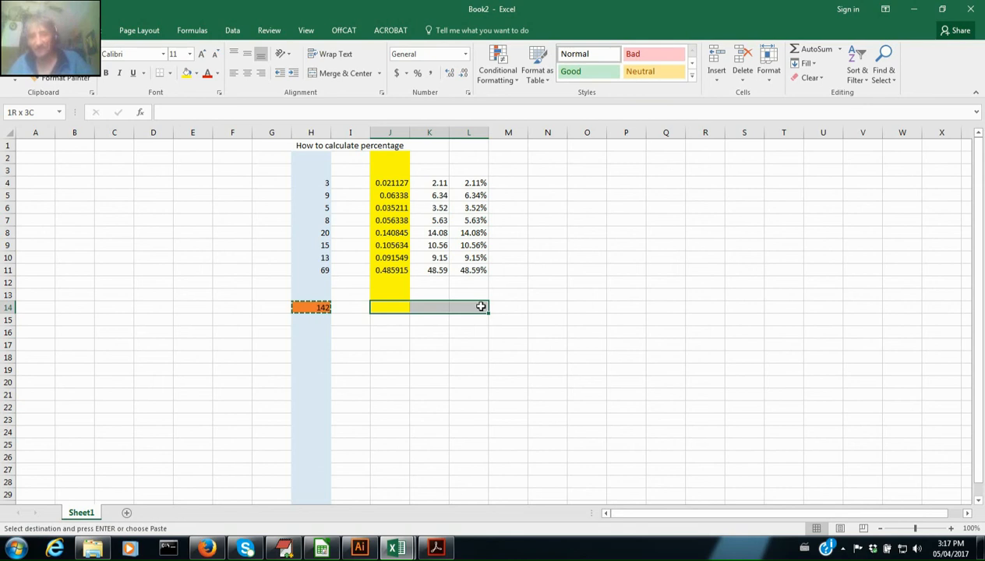
pyautogui.moveTo(480, 306); pyautogui.dragTo(480, 307)
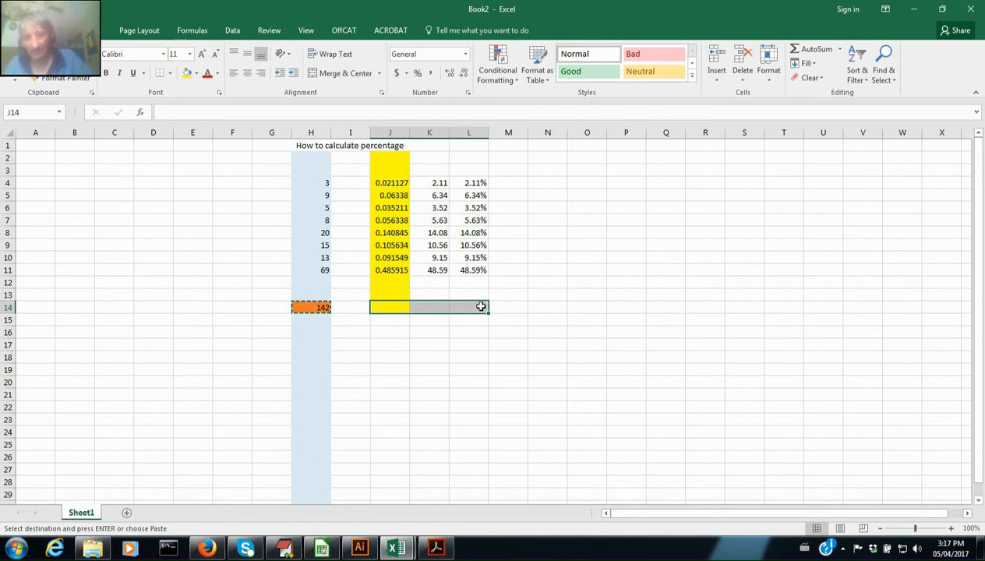
pyautogui.hotkey('ctrl', 'v')
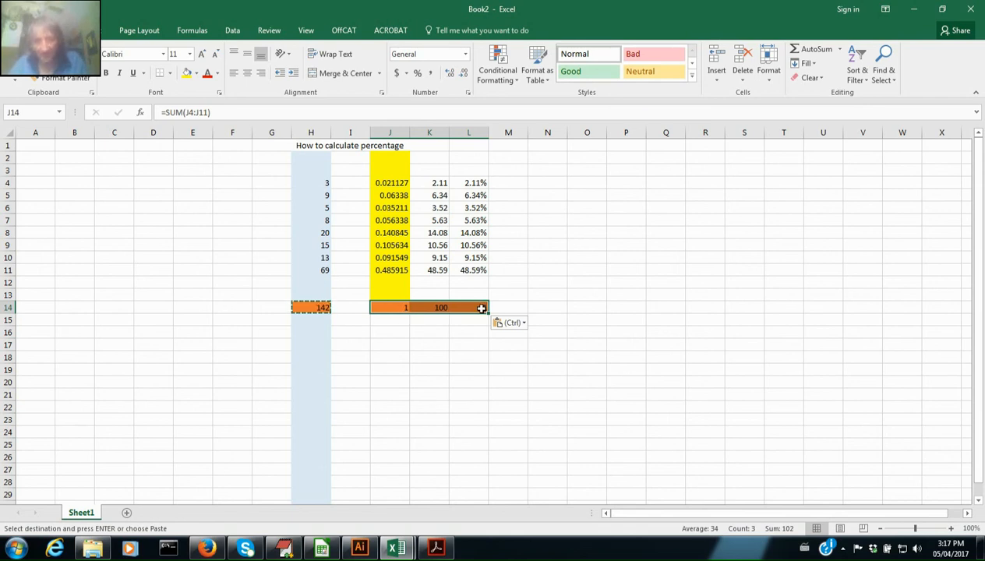
# - Format the column J total in J14 with the Percentage category and 2 decimal places
pyautogui.click(386, 307)
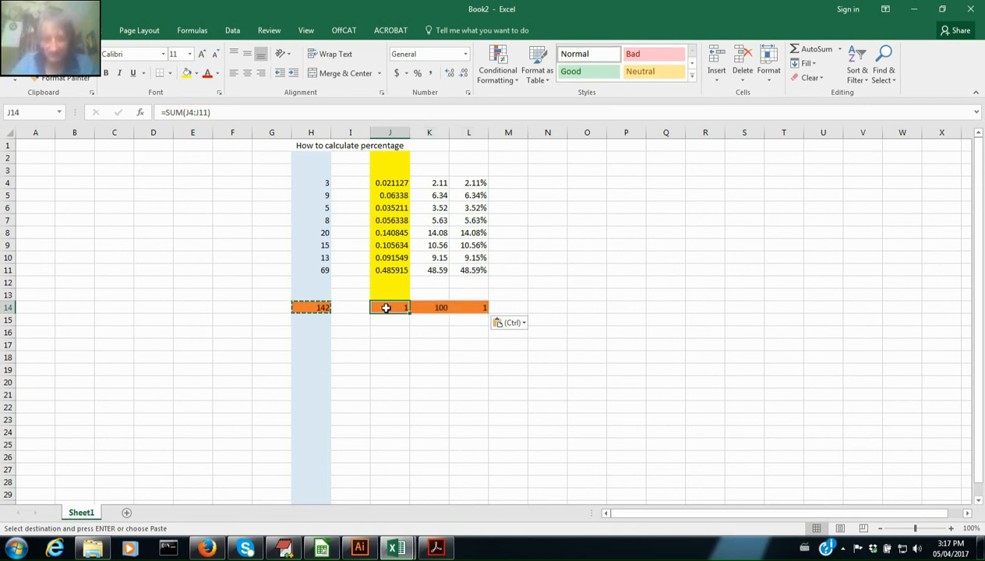
pyautogui.rightClick(385, 308)
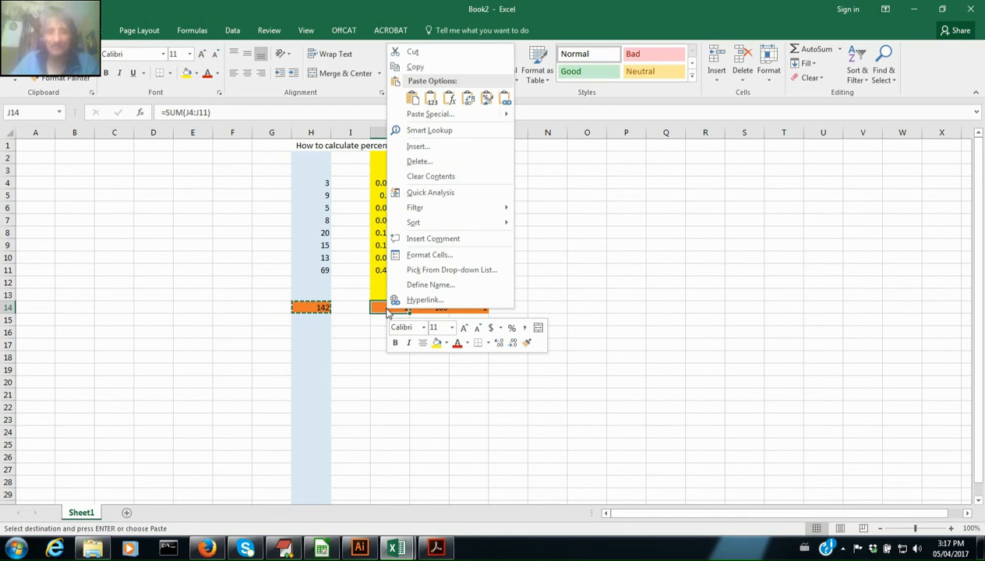
pyautogui.click(447, 257)
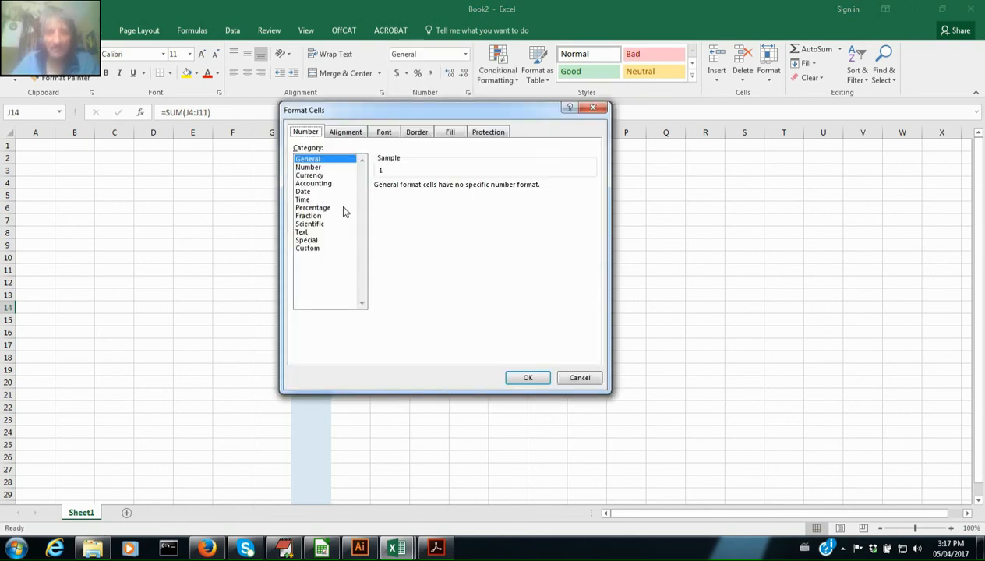
pyautogui.click(314, 208)
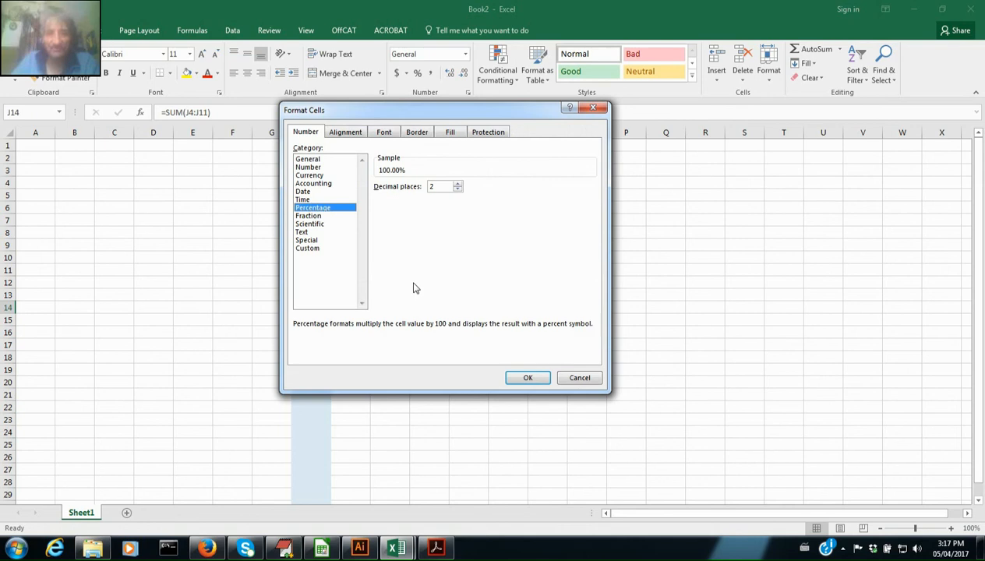
pyautogui.click(528, 378)
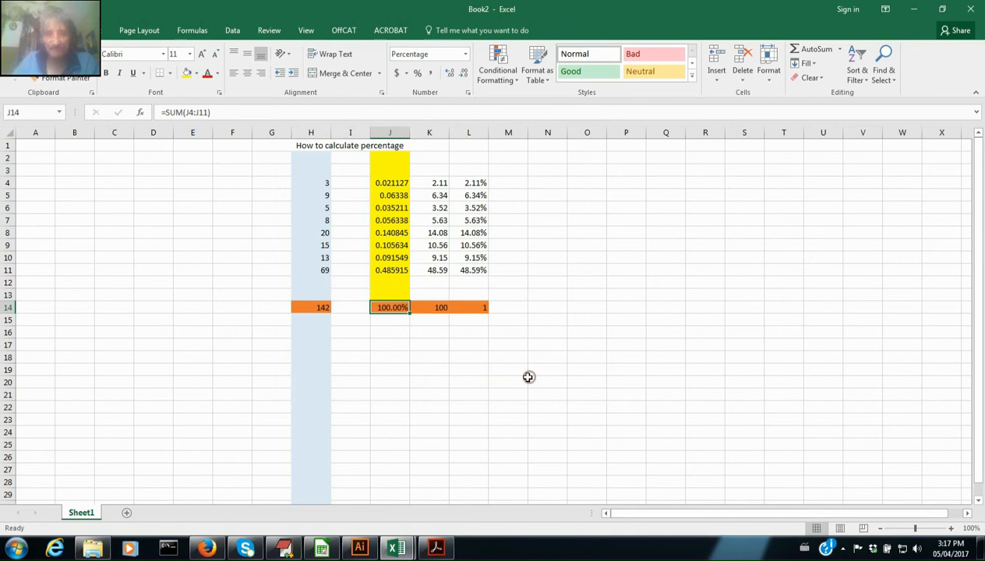
# - Try the Percentage category on the column K total in K14, and undo that format change
pyautogui.click(438, 307)
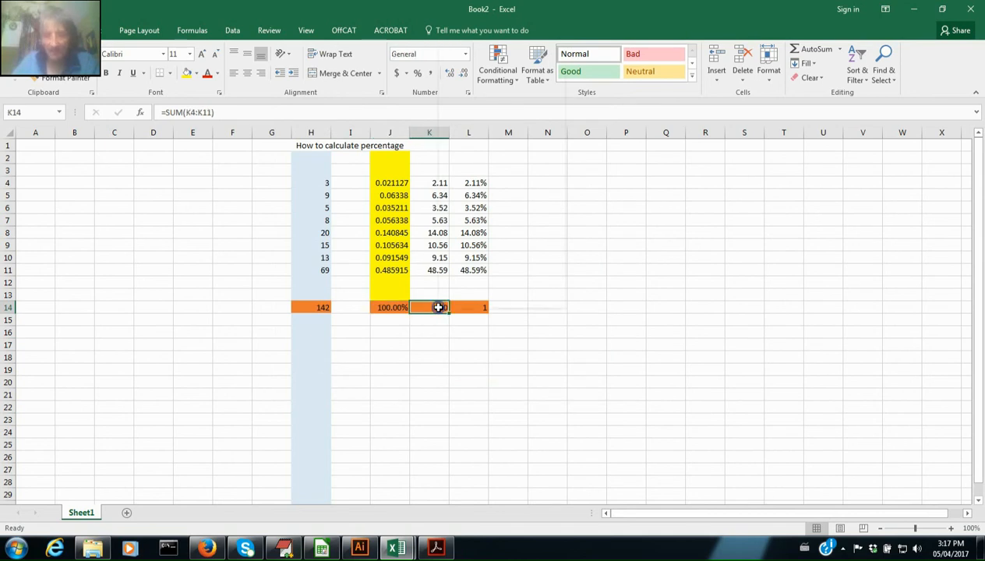
pyautogui.rightClick(439, 307)
pyautogui.click(469, 257)
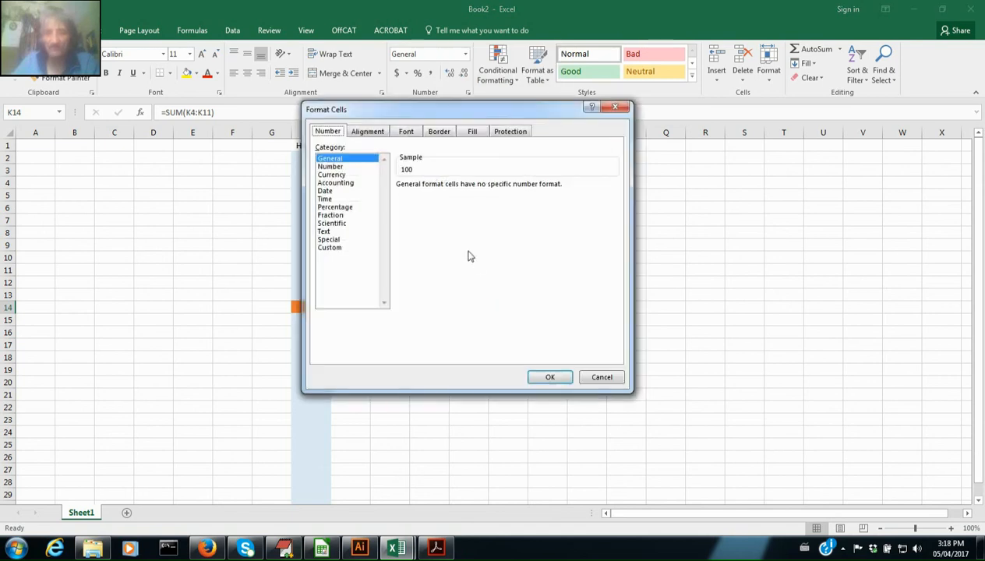
pyautogui.click(335, 206)
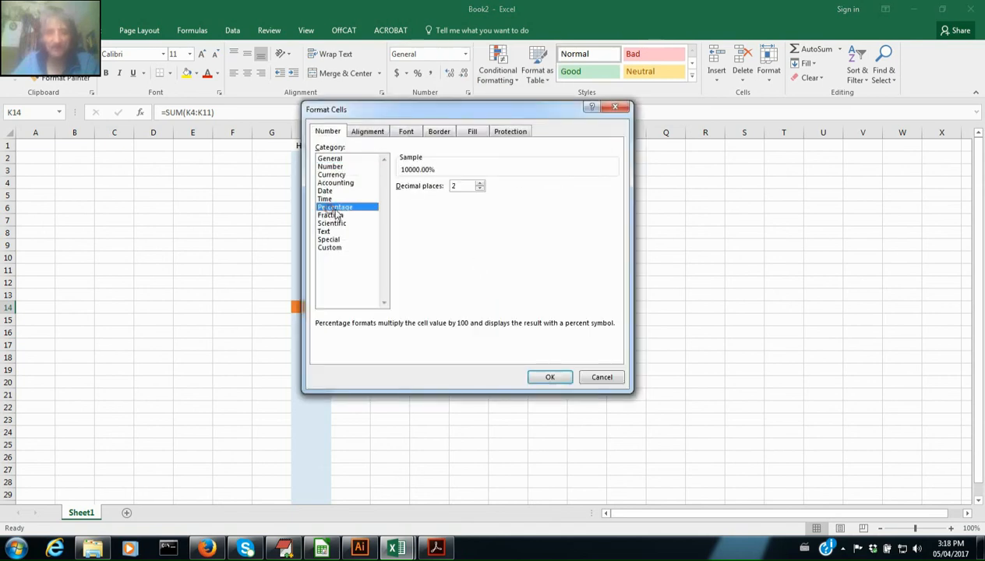
pyautogui.click(480, 188)
pyautogui.click(548, 379)
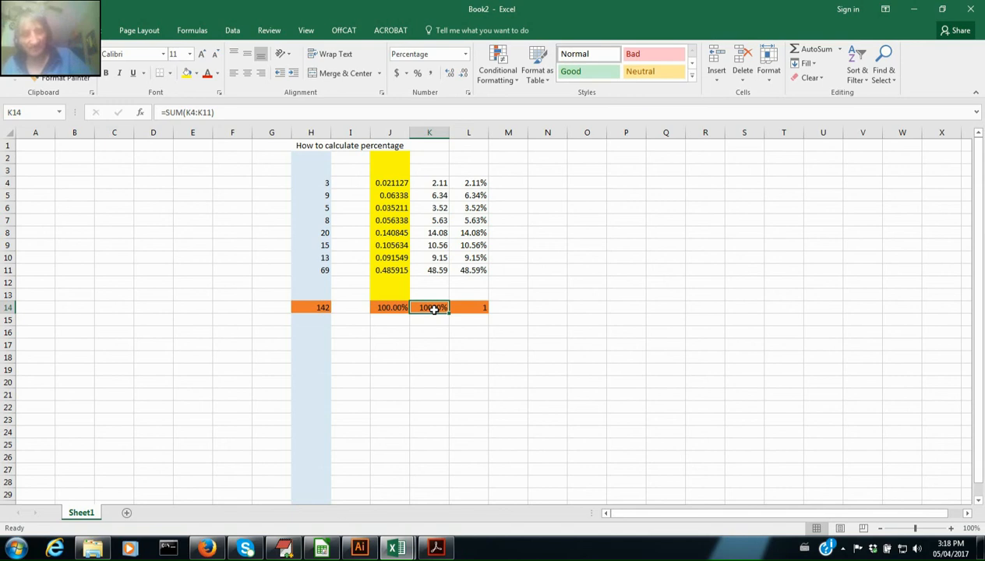
pyautogui.hotkey('ctrl', 'z')
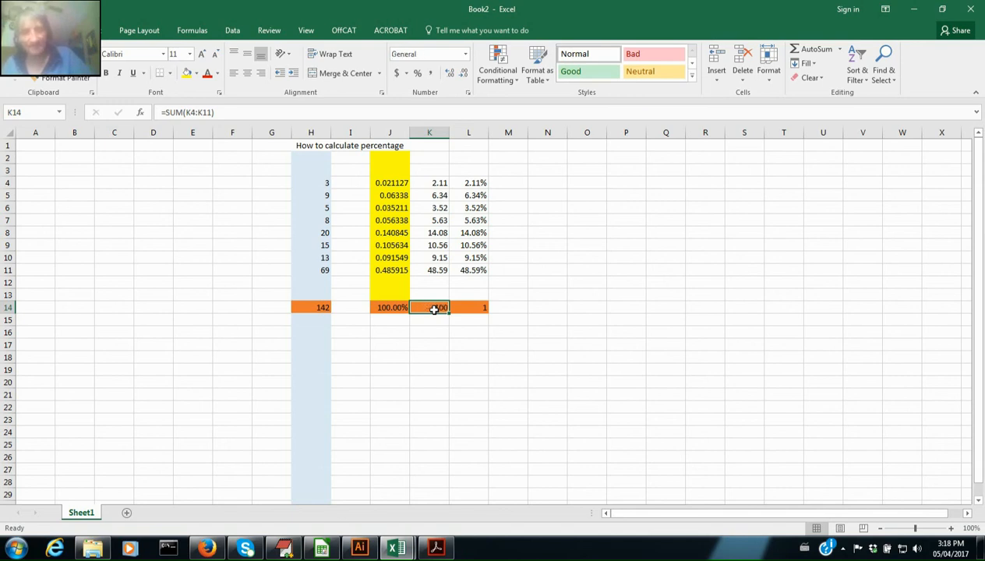
# - Format the column L total in L14 with the Percentage category and 0 decimal places
pyautogui.click(479, 307)
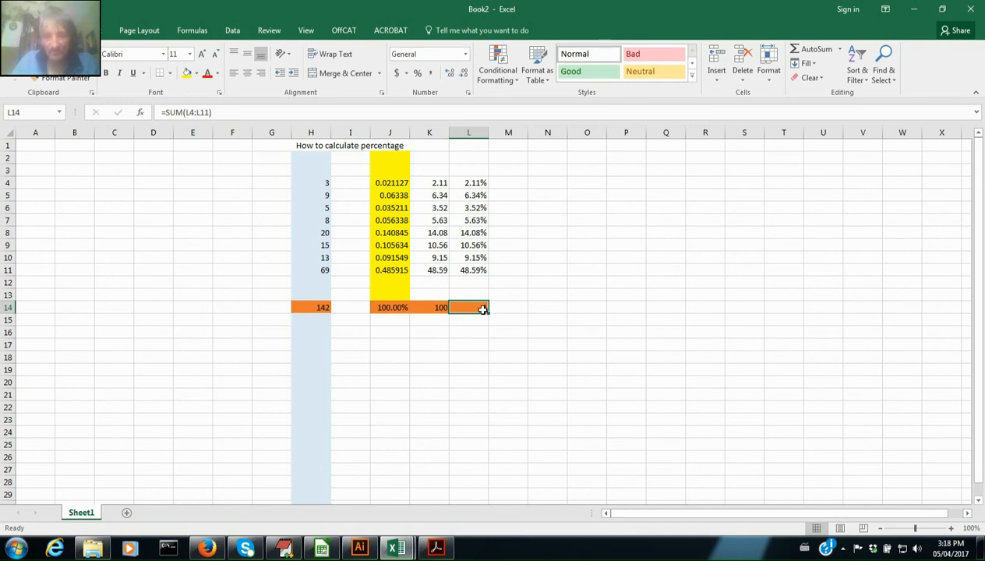
pyautogui.rightClick(483, 309)
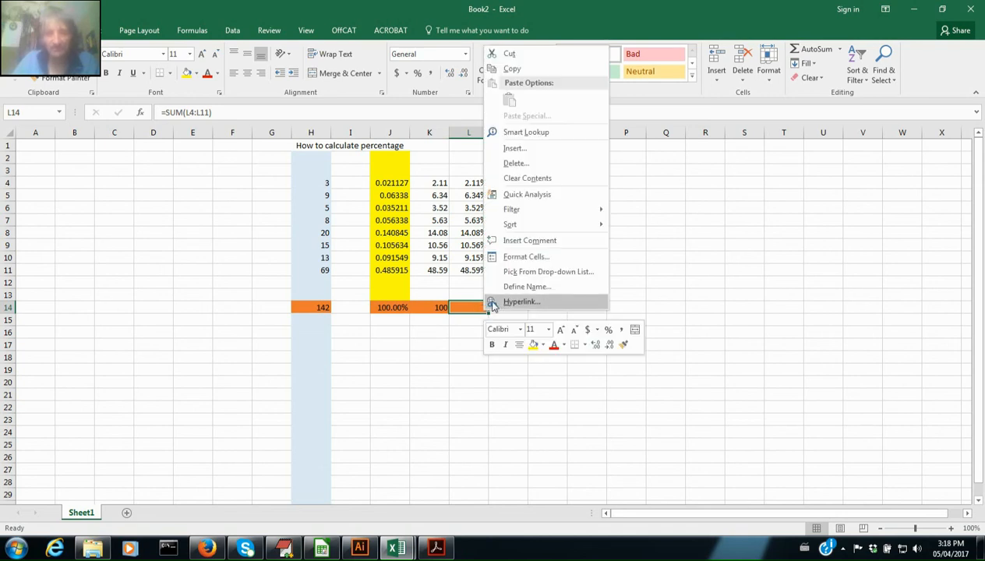
pyautogui.click(514, 258)
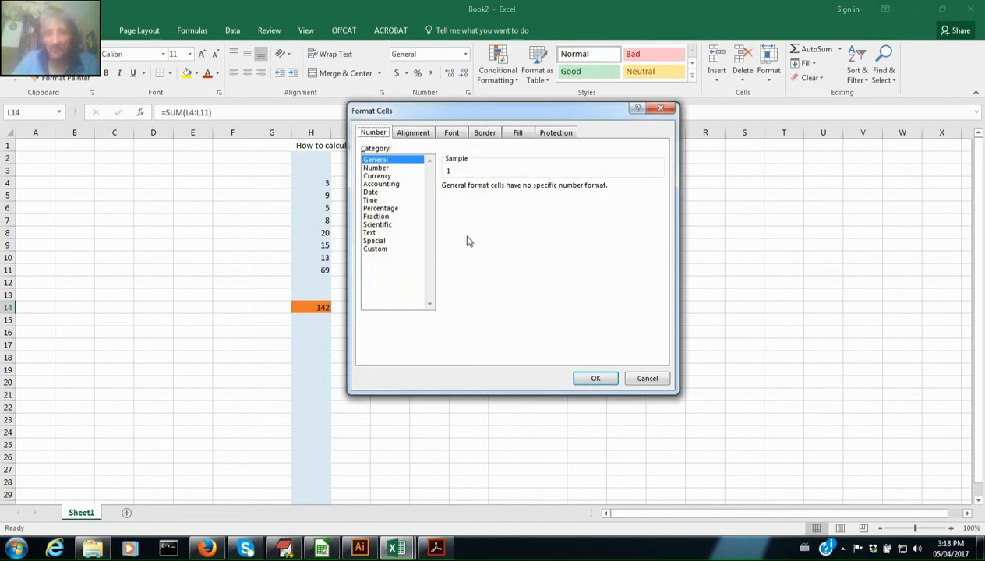
pyautogui.click(379, 208)
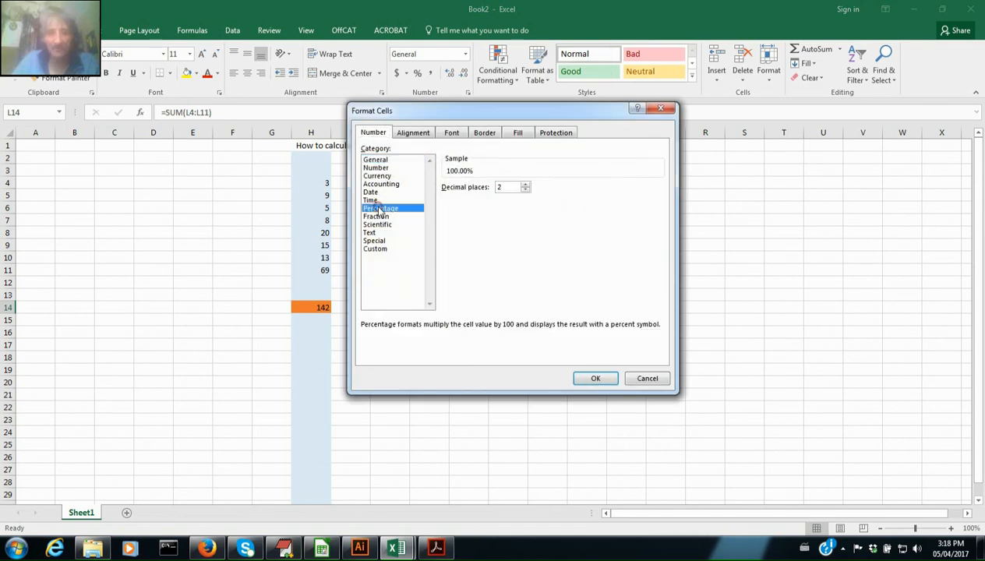
pyautogui.click(525, 191)
pyautogui.click(525, 191)
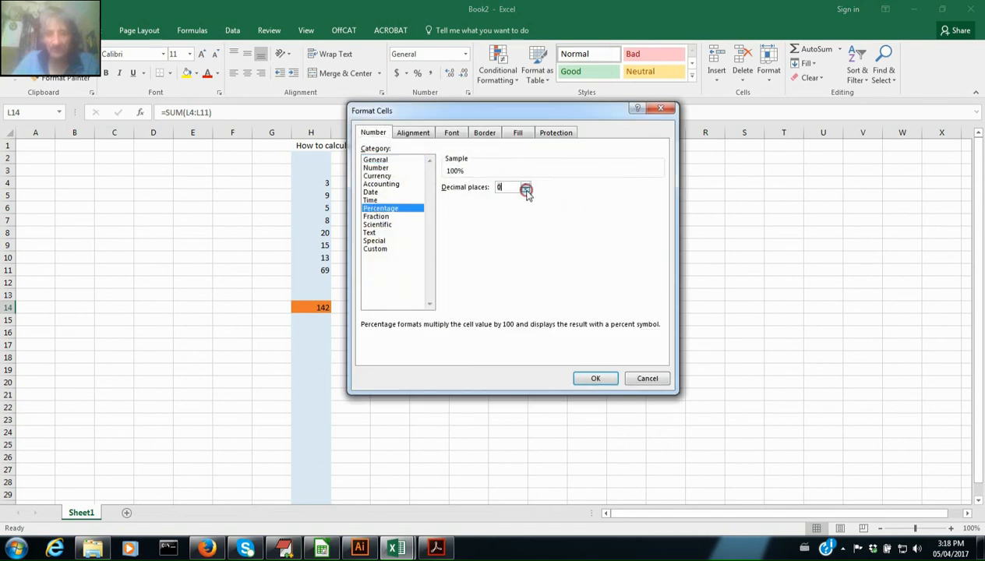
pyautogui.click(595, 379)
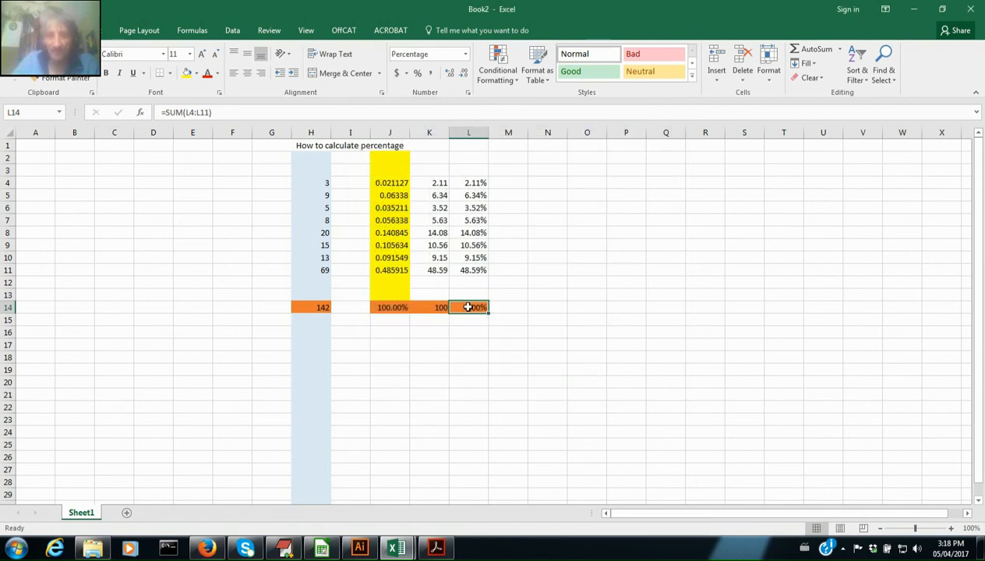